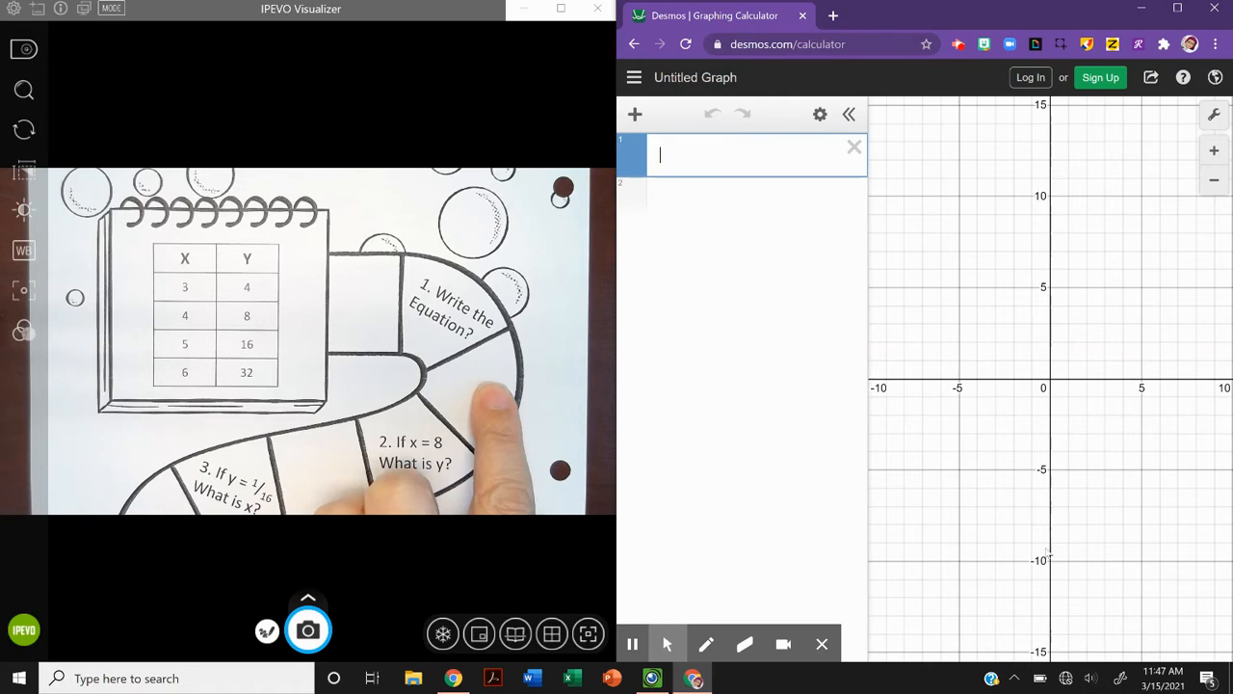
Add a table to the expression list and enter the x values 3, 4, 5 and 6
{"action": "left_click", "coordinate": [635, 114]}
{"action": "left_click", "coordinate": [662, 241]}
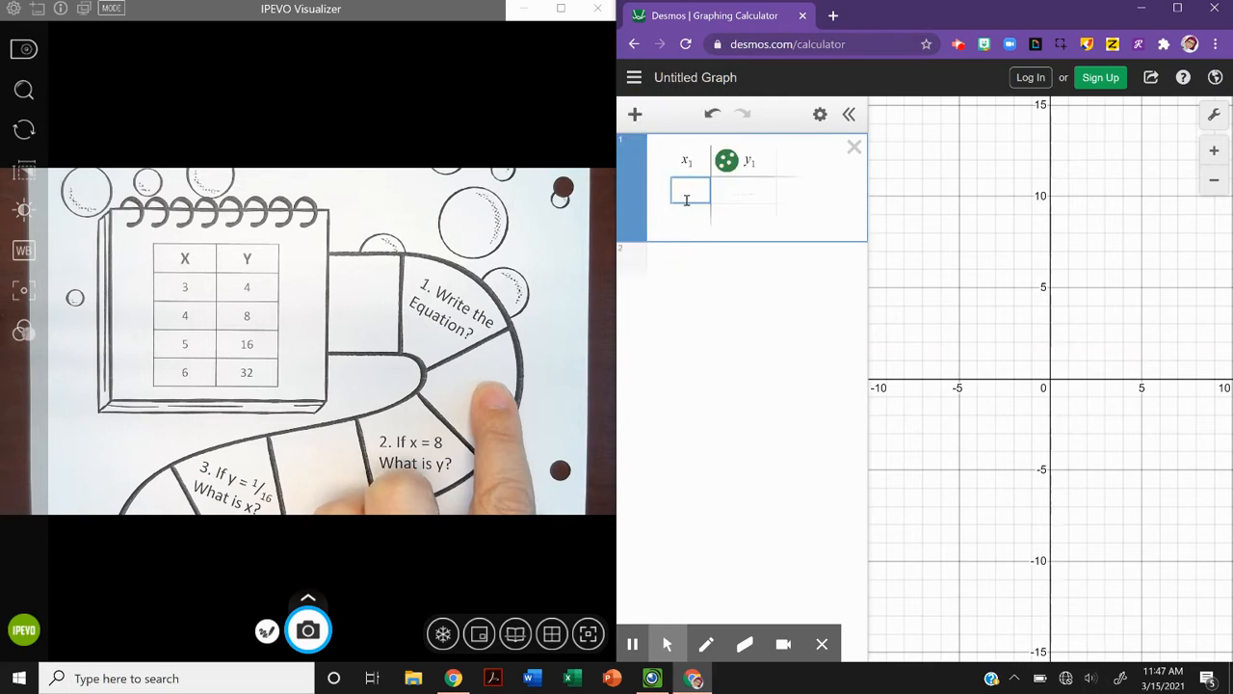
{"action": "type", "text": "3"}
{"action": "key", "text": "Return"}
{"action": "type", "text": "4"}
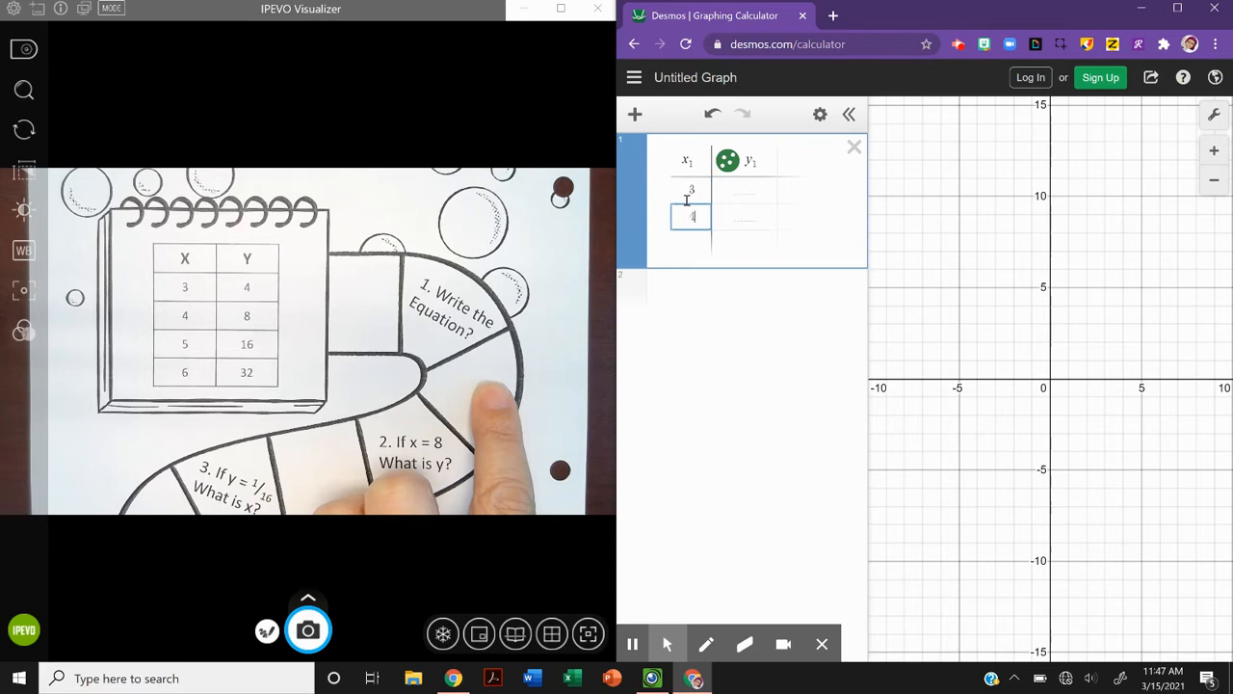
{"action": "key", "text": "Return"}
{"action": "type", "text": "5"}
{"action": "key", "text": "Return"}
{"action": "type", "text": "6"}
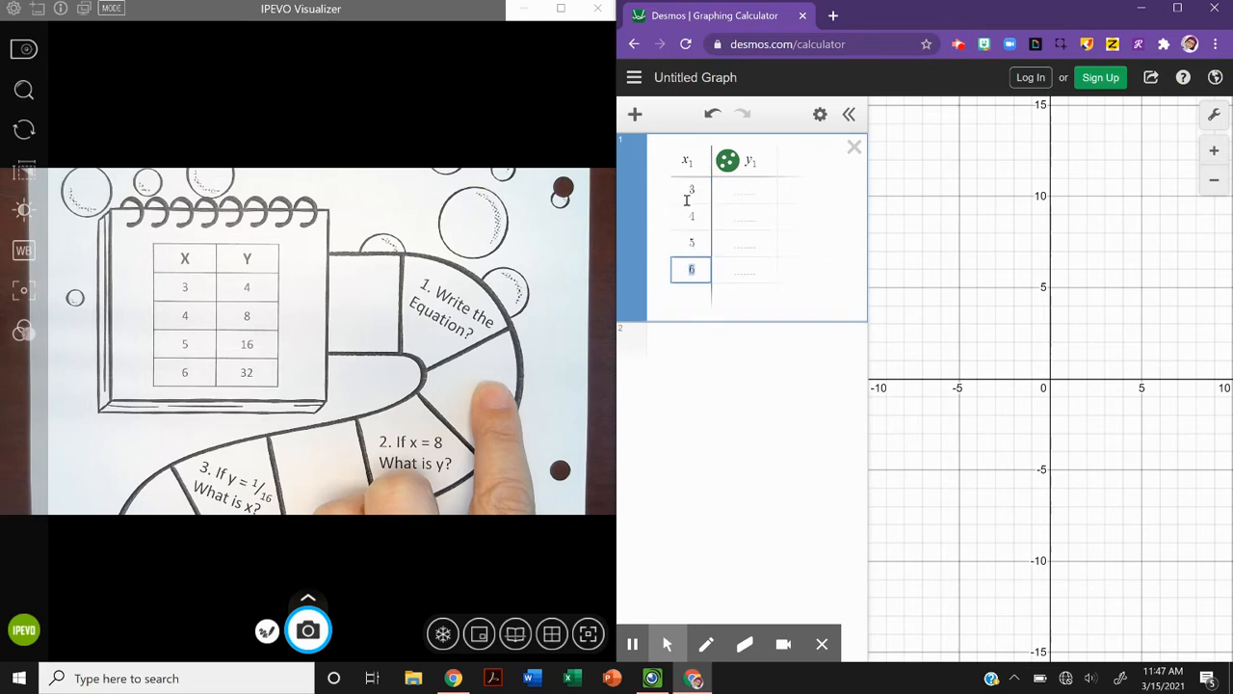
Fill the table's y column with 4, 8, 16 and 32 and fit the graph view to the points
{"action": "left_click", "coordinate": [748, 197]}
{"action": "type", "text": "4"}
{"action": "key", "text": "Return"}
{"action": "type", "text": "8"}
{"action": "key", "text": "Return"}
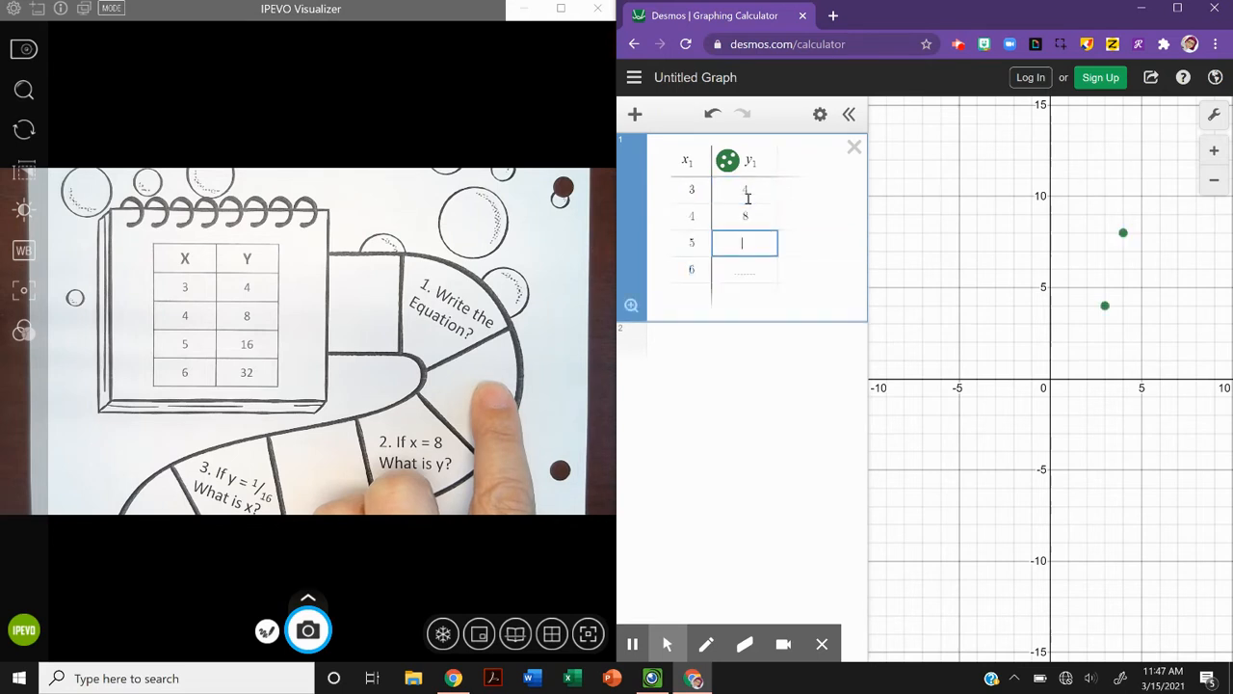
{"action": "type", "text": "16"}
{"action": "key", "text": "Return"}
{"action": "type", "text": "32"}
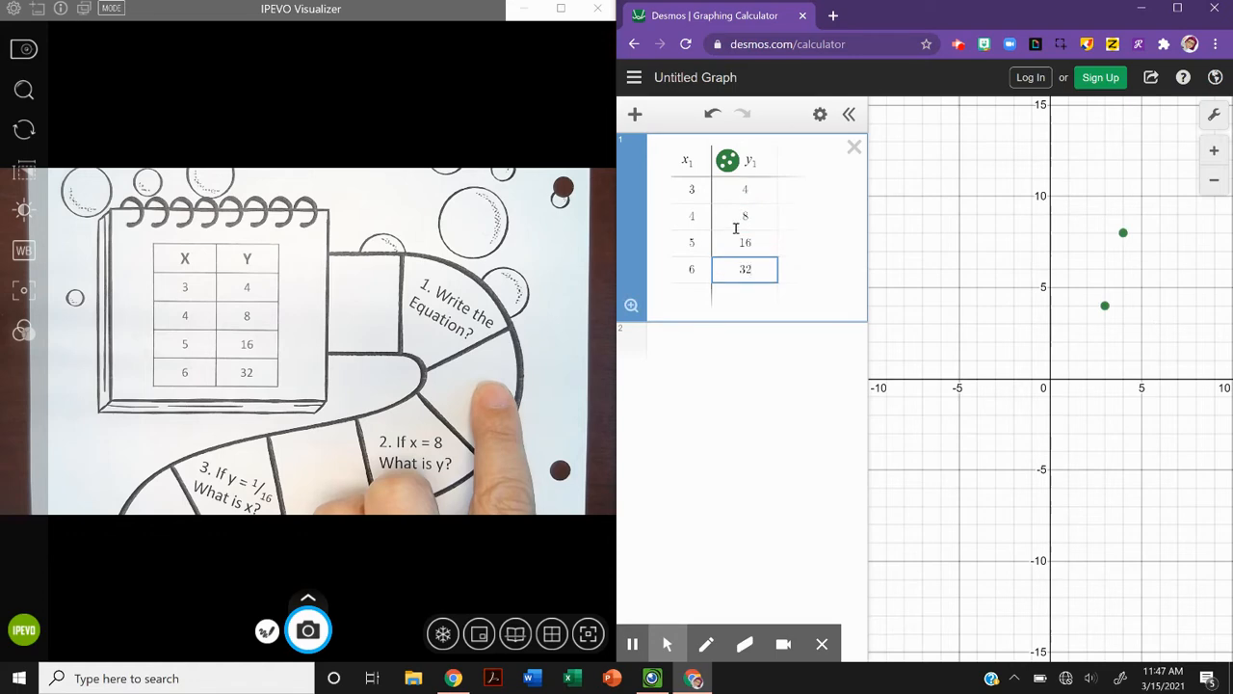
{"action": "left_click", "coordinate": [631, 306]}
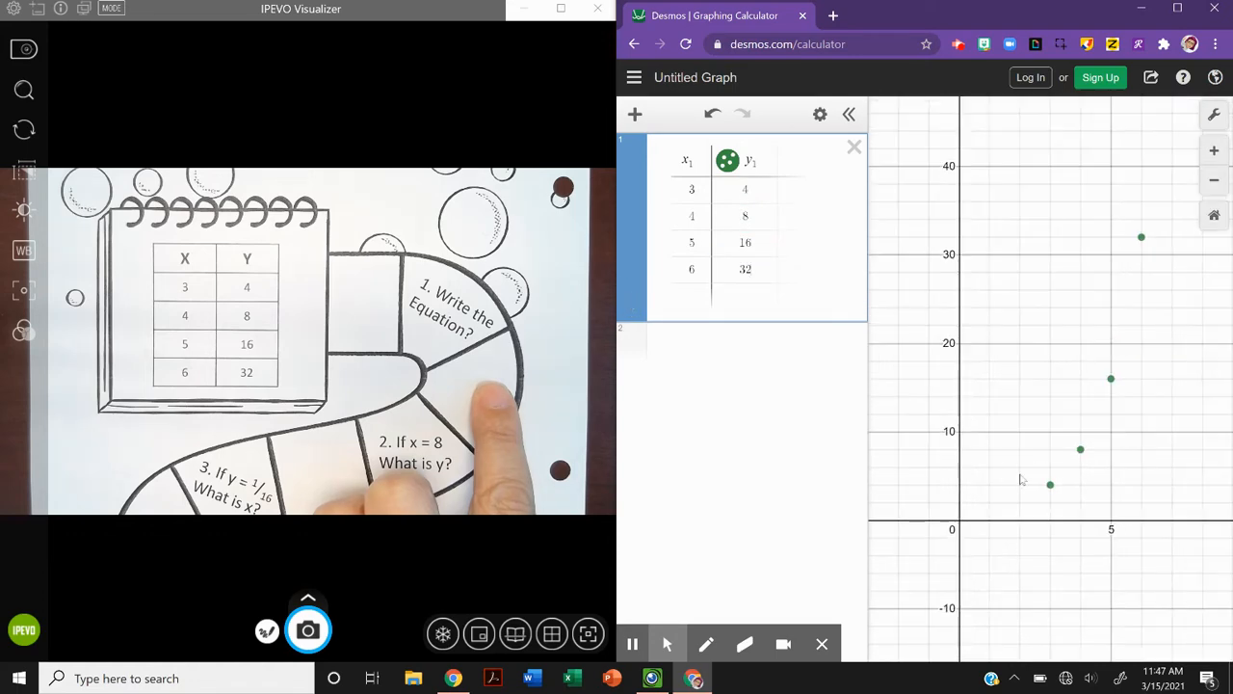
Enter the exponential regression y₁ ~ a·b^(x₁) in a new expression below the table
{"action": "left_click", "coordinate": [707, 348]}
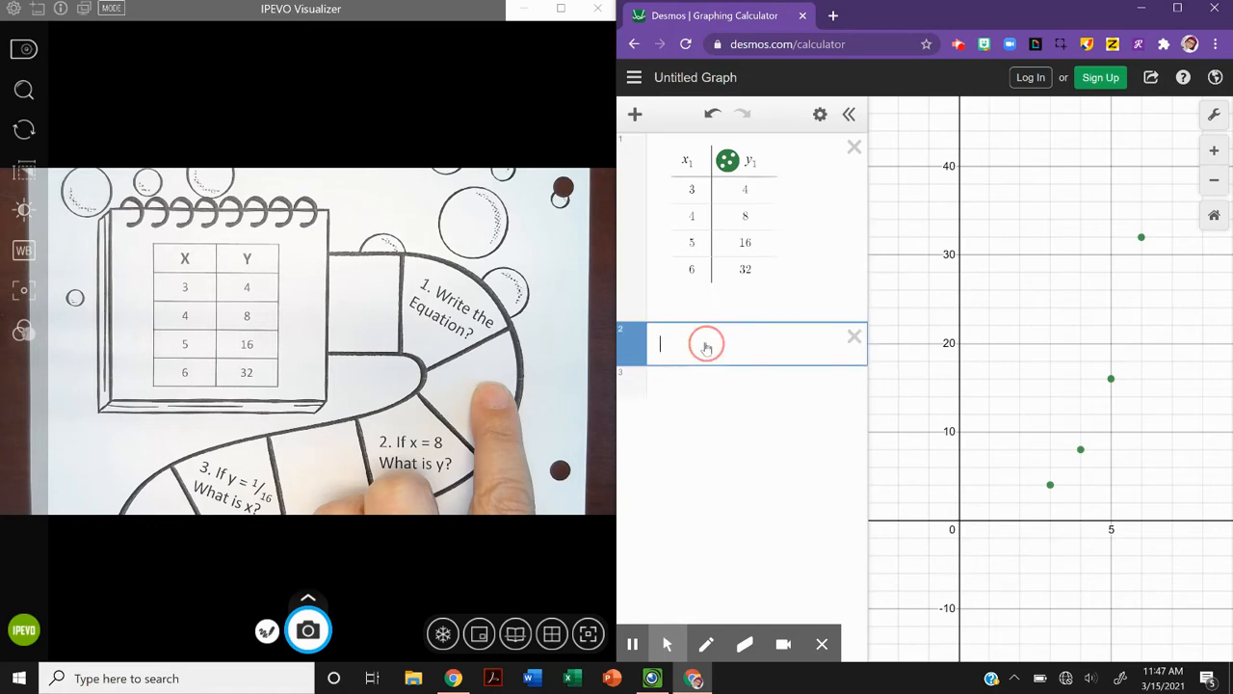
{"action": "type", "text": "y1"}
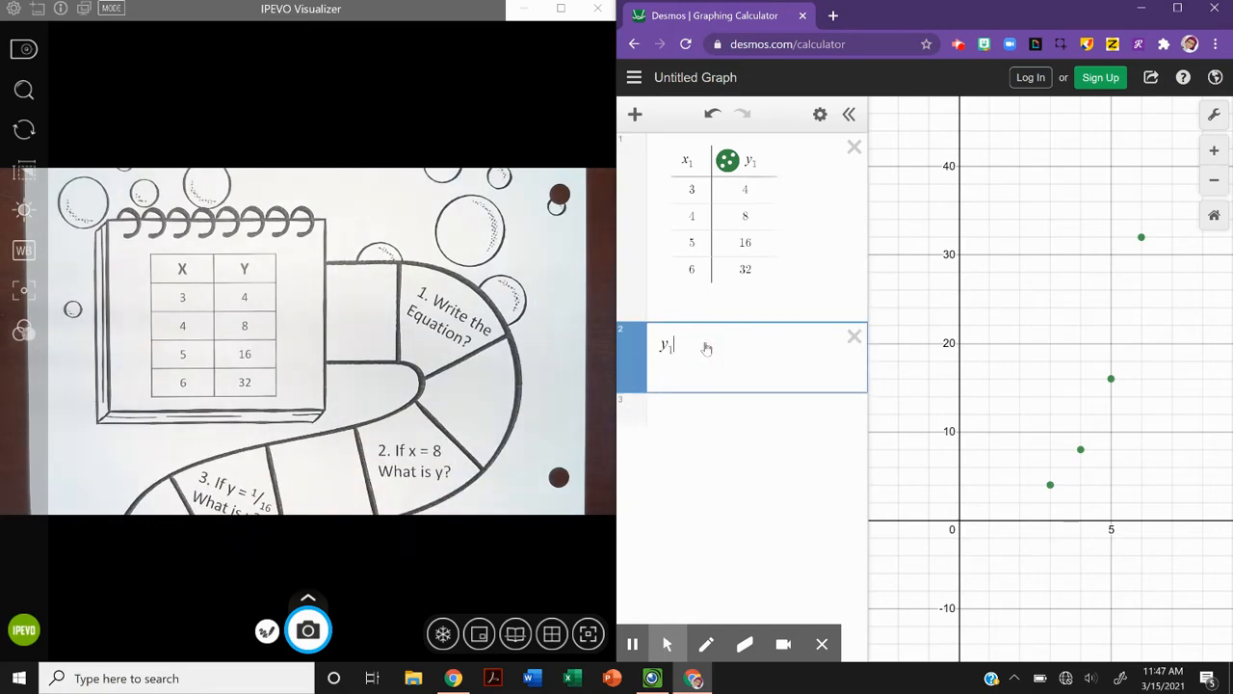
{"action": "type", "text": "~a*b^"}
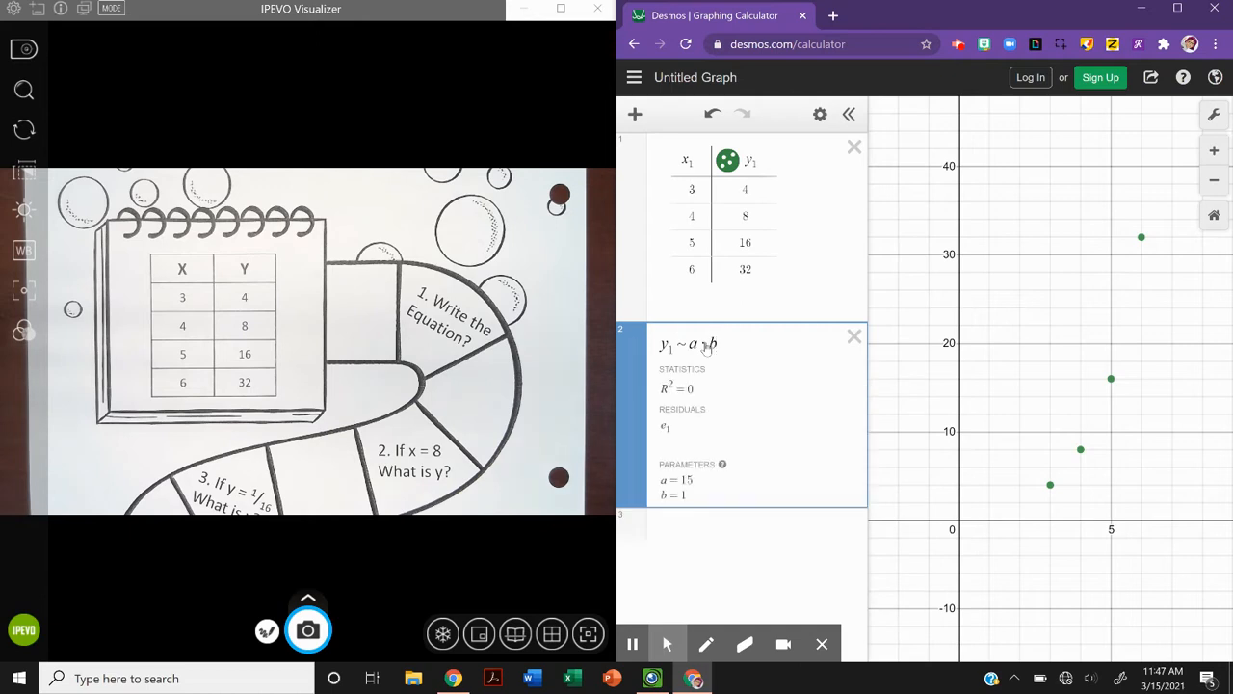
{"action": "type", "text": "^x1"}
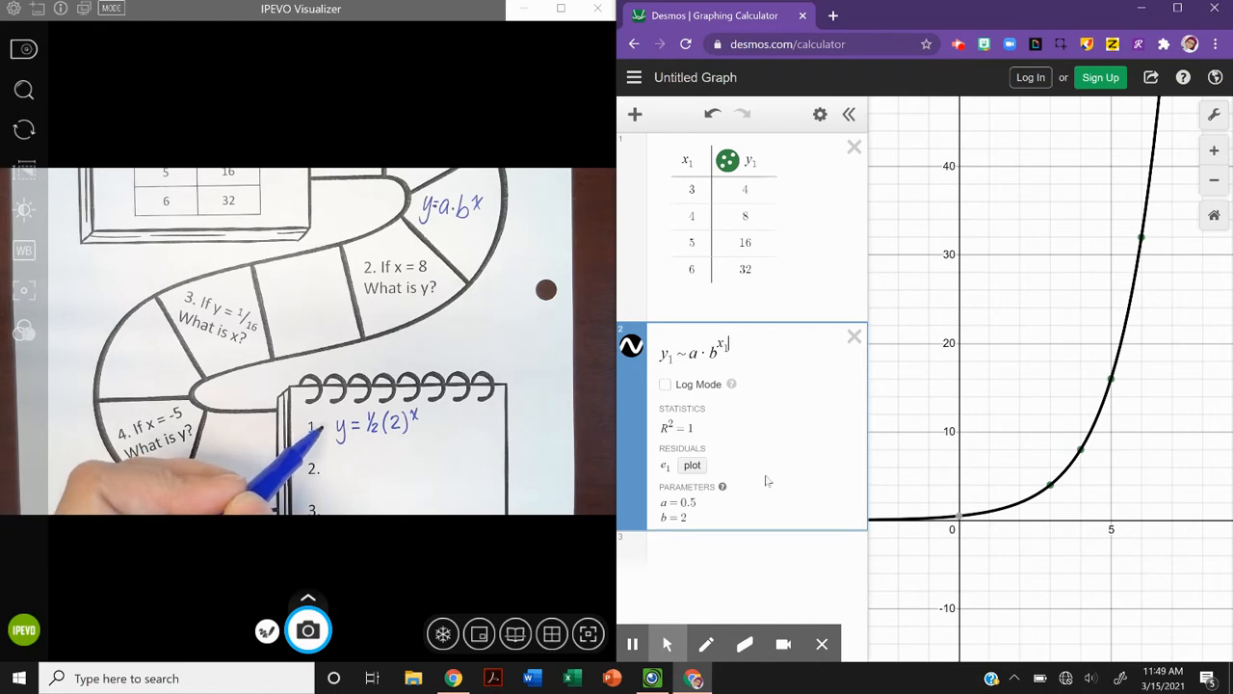
Graph the vertical line x = 8, and hide and reshow the regression curve and the line to identify each
{"action": "left_click", "coordinate": [718, 561]}
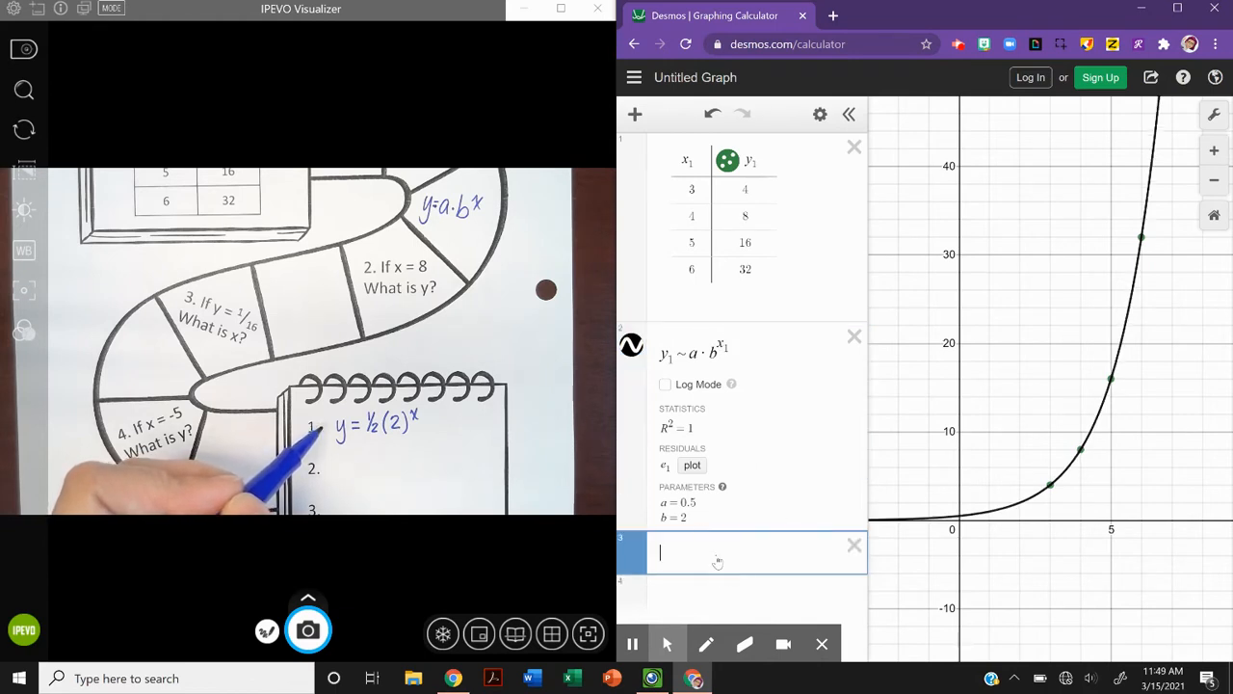
{"action": "type", "text": "x = 8"}
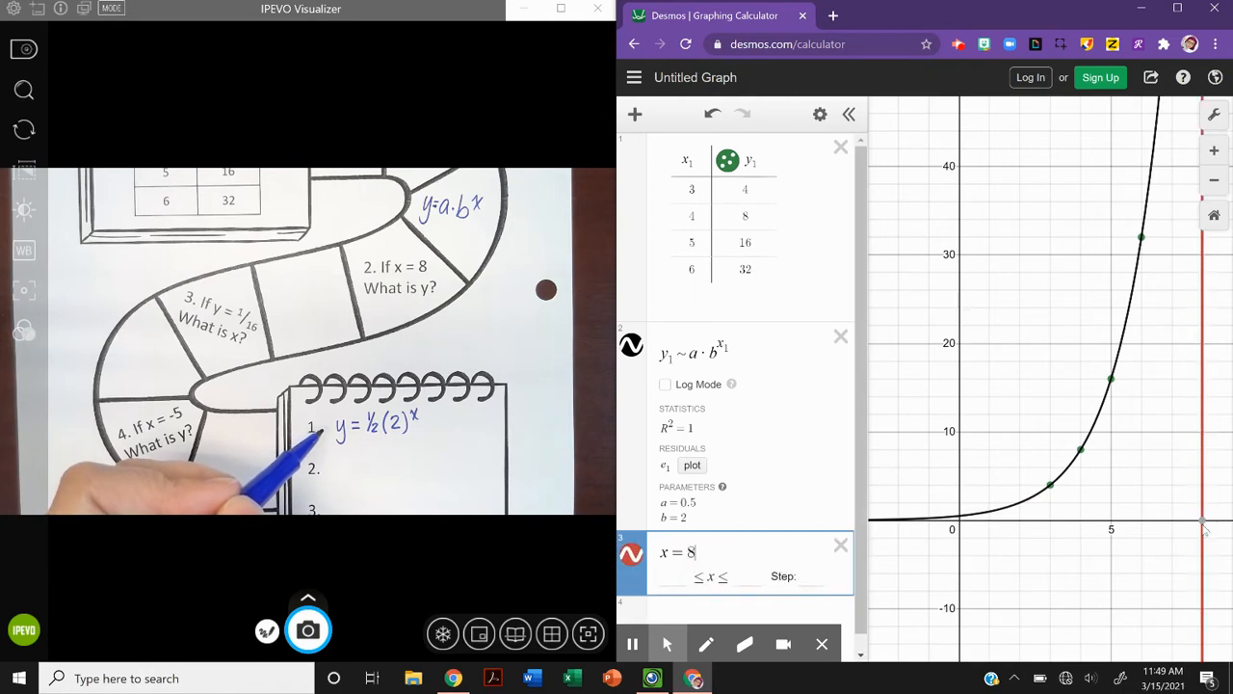
{"action": "left_click", "coordinate": [631, 344]}
{"action": "left_click", "coordinate": [631, 345]}
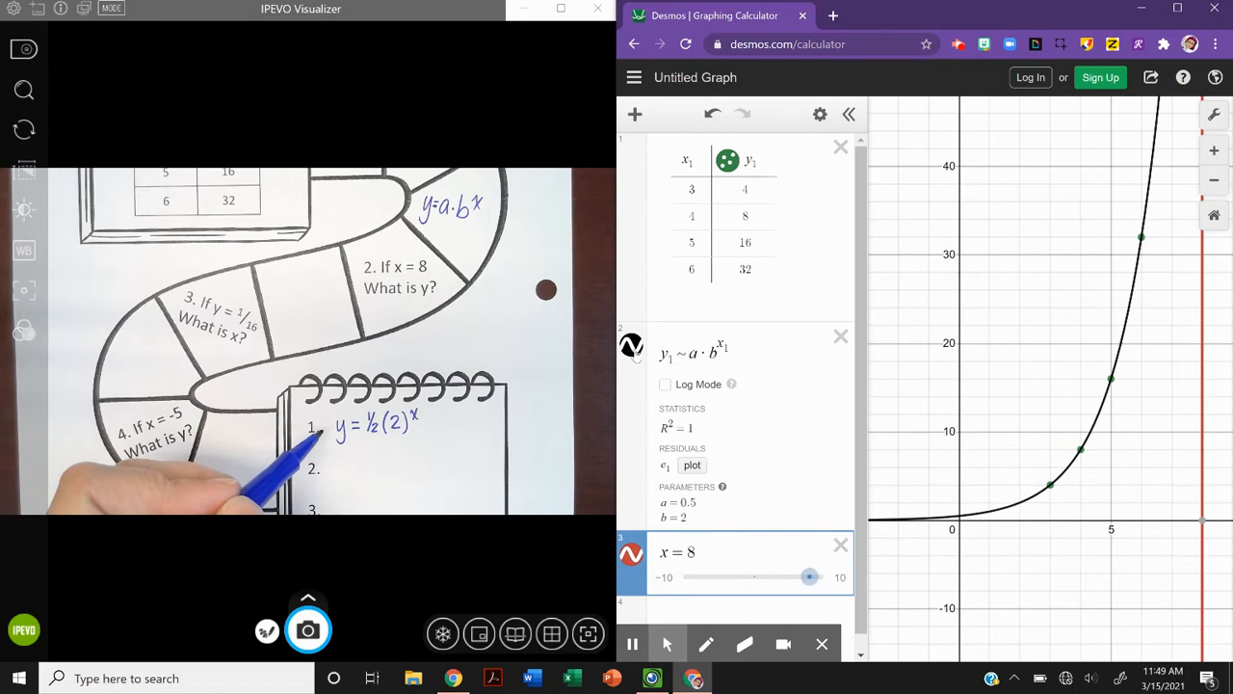
{"action": "left_click", "coordinate": [632, 555]}
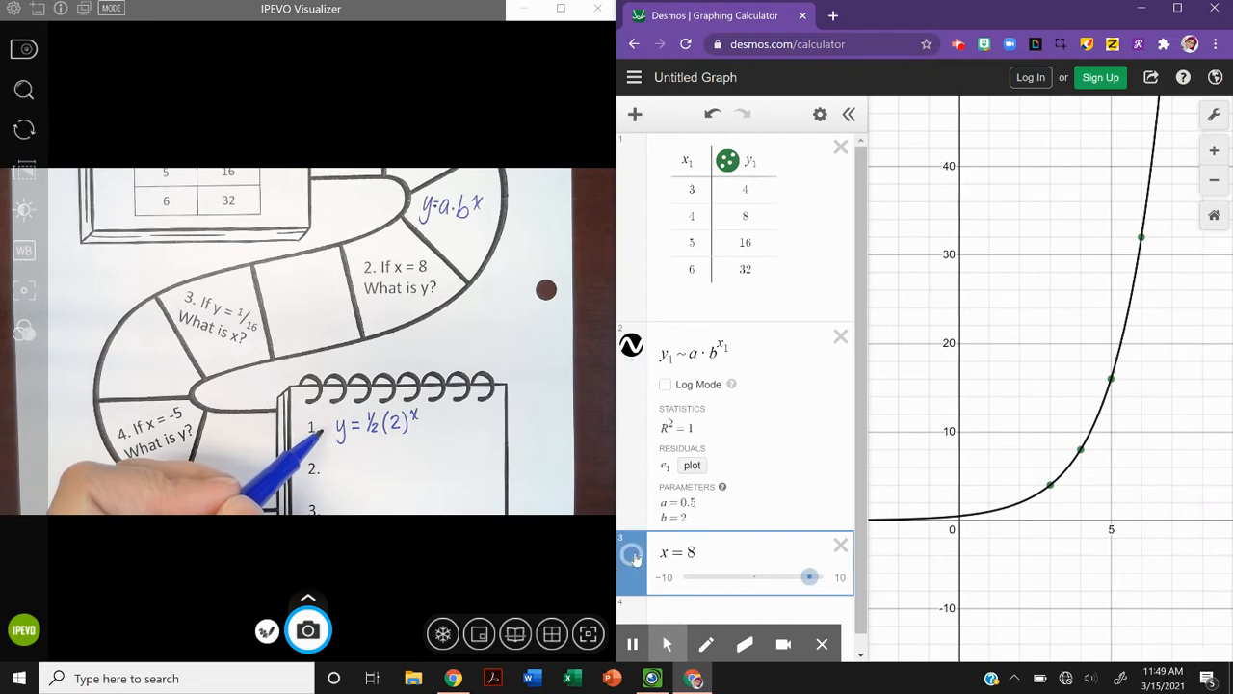
{"action": "left_click", "coordinate": [632, 555]}
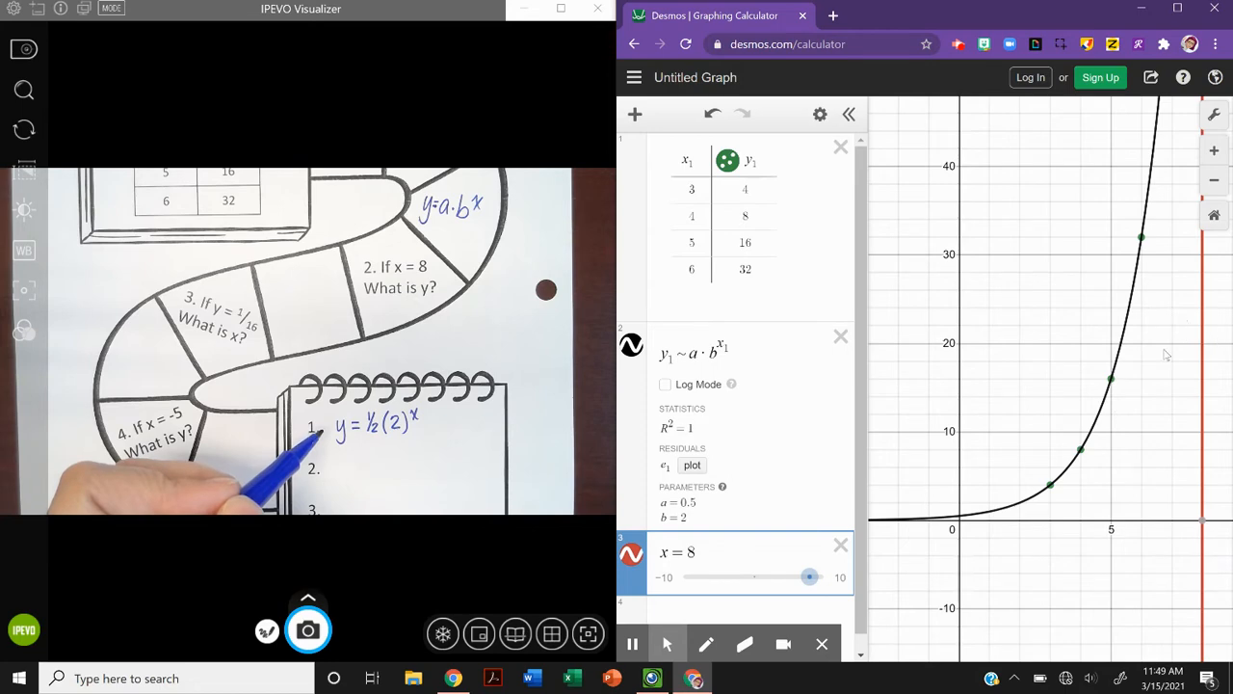
Display the coordinates of the point where the regression curve crosses the line x = 8
{"action": "left_click_drag", "start_coordinate": [1183, 322], "coordinate": [1053, 536]}
{"action": "left_click_drag", "start_coordinate": [1097, 290], "coordinate": [1117, 563]}
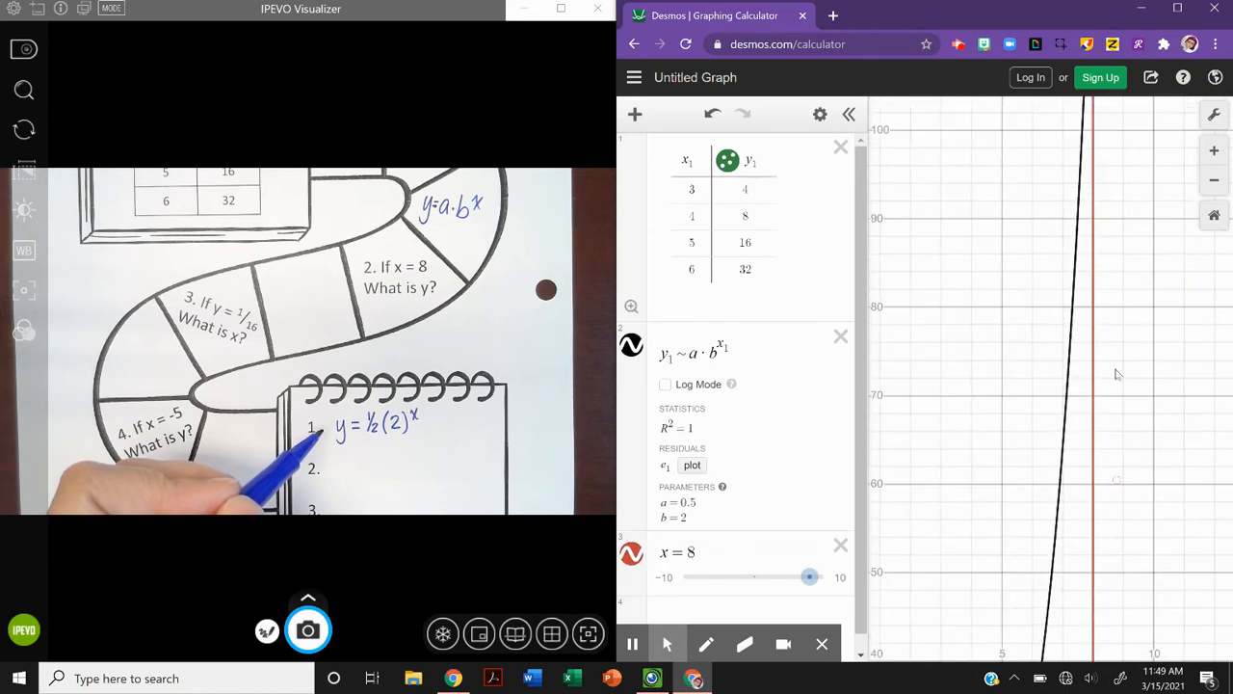
{"action": "left_click_drag", "start_coordinate": [1121, 335], "coordinate": [1103, 602]}
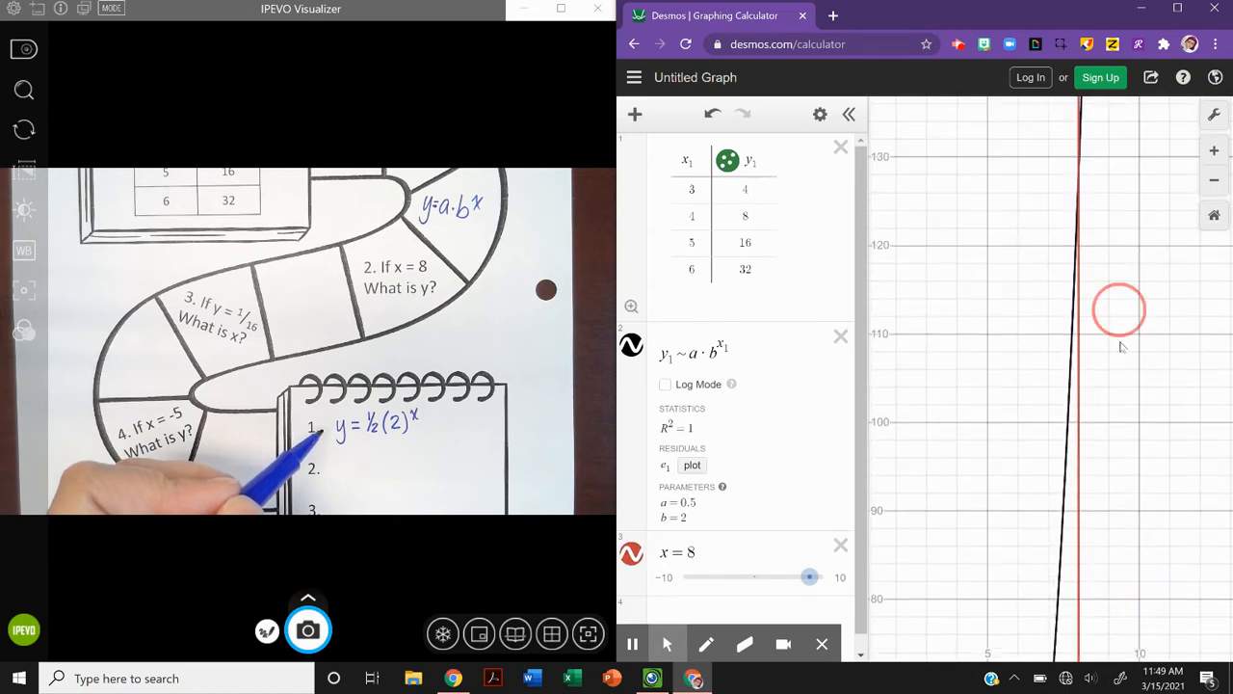
{"action": "left_click_drag", "start_coordinate": [1118, 309], "coordinate": [1094, 273]}
{"action": "left_click", "coordinate": [1083, 259]}
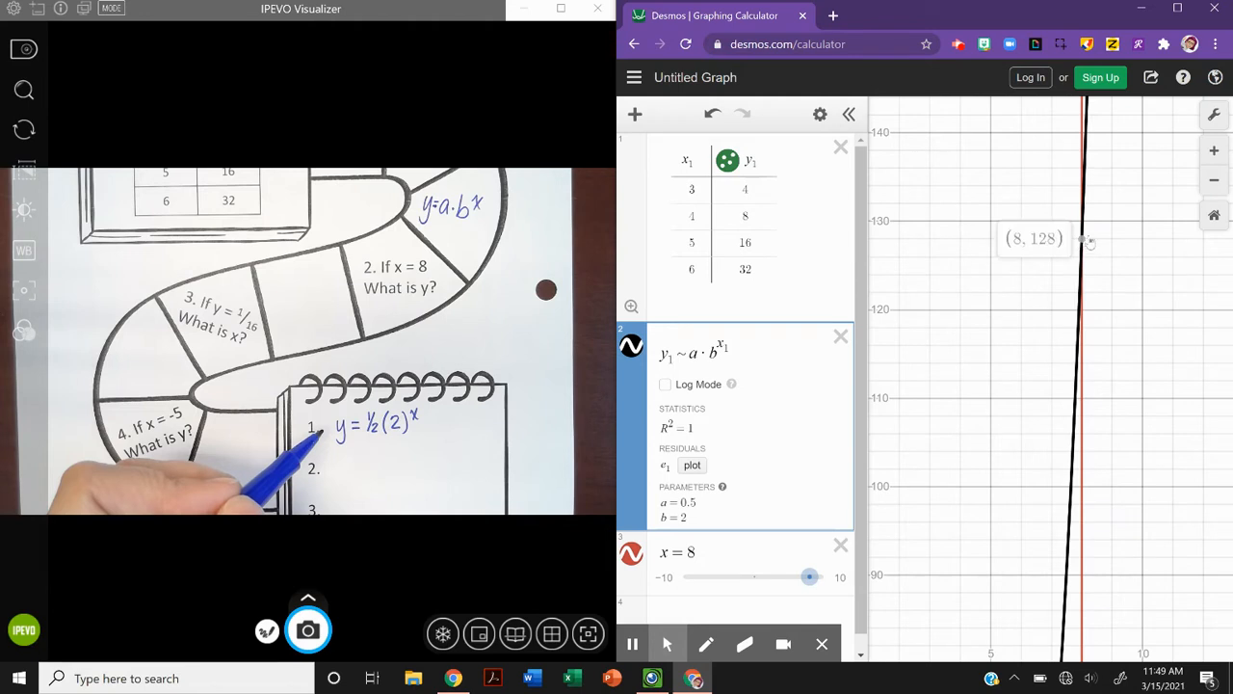
{"action": "mouse_move", "coordinate": [1082, 244]}
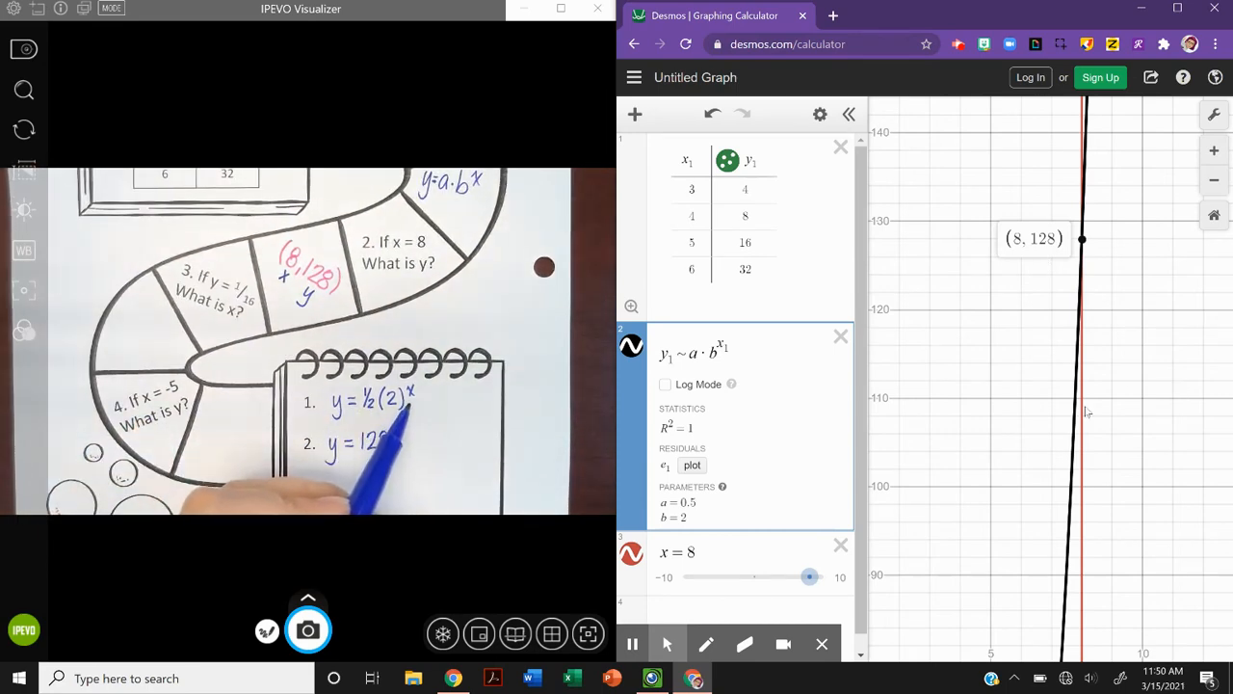
Replace the x = 8 line with the expression (1/2)(2)^8 to evaluate the equation at x = 8
{"action": "left_click", "coordinate": [840, 546]}
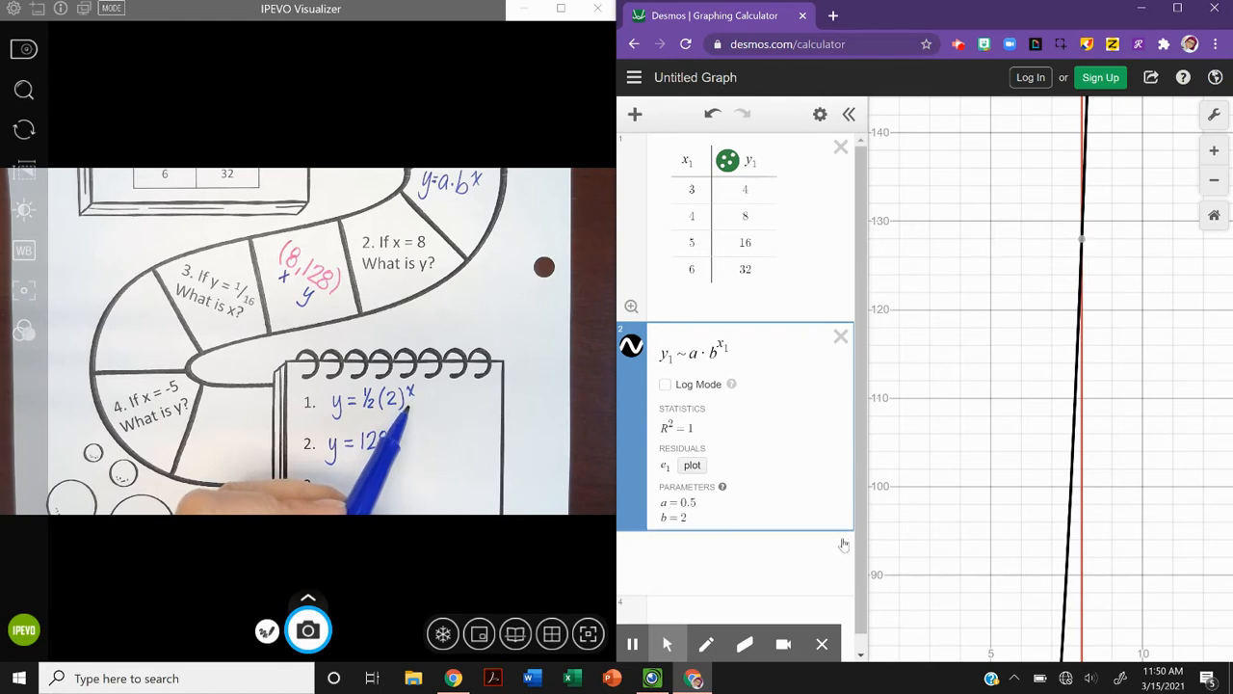
{"action": "left_click", "coordinate": [717, 548]}
{"action": "type", "text": "1"}
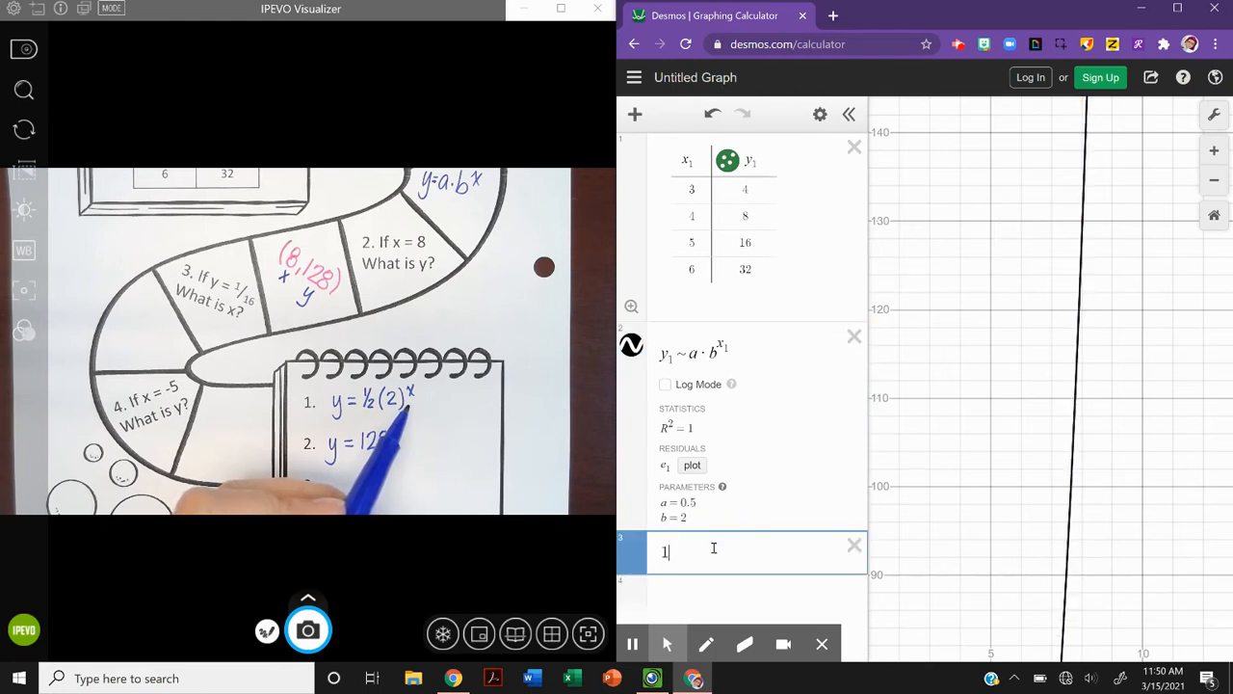
{"action": "type", "text": "/2"}
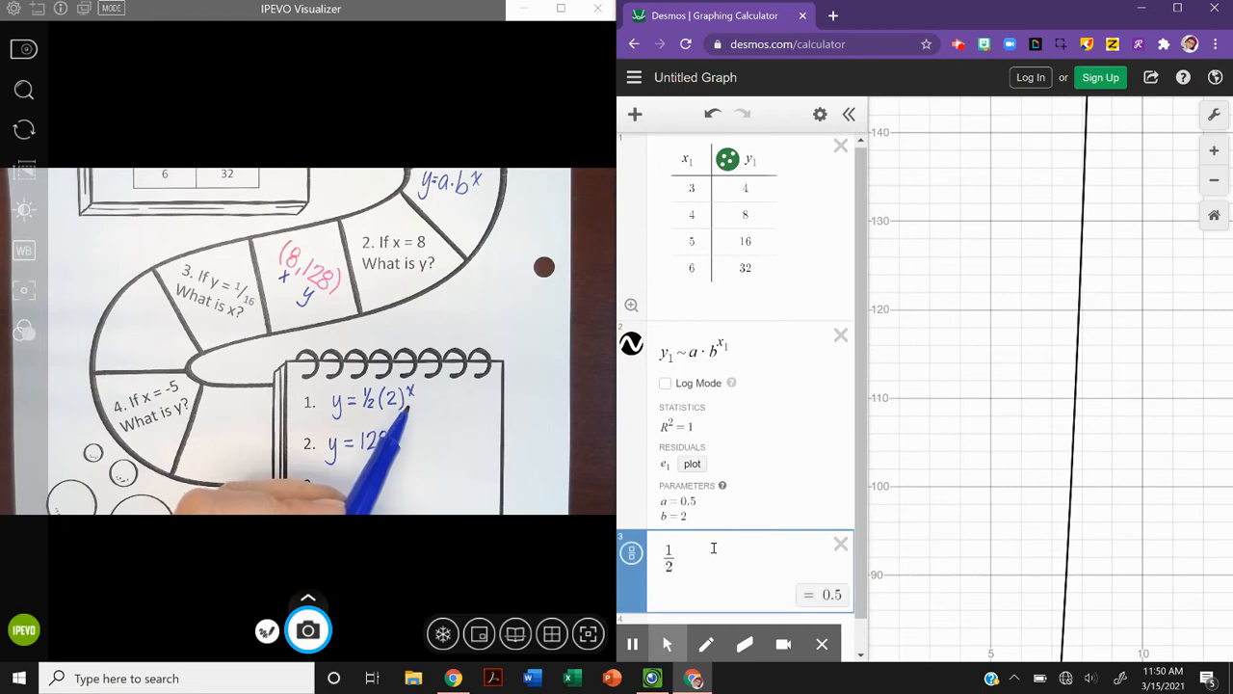
{"action": "key", "text": "Right"}
{"action": "type", "text": "(2)"}
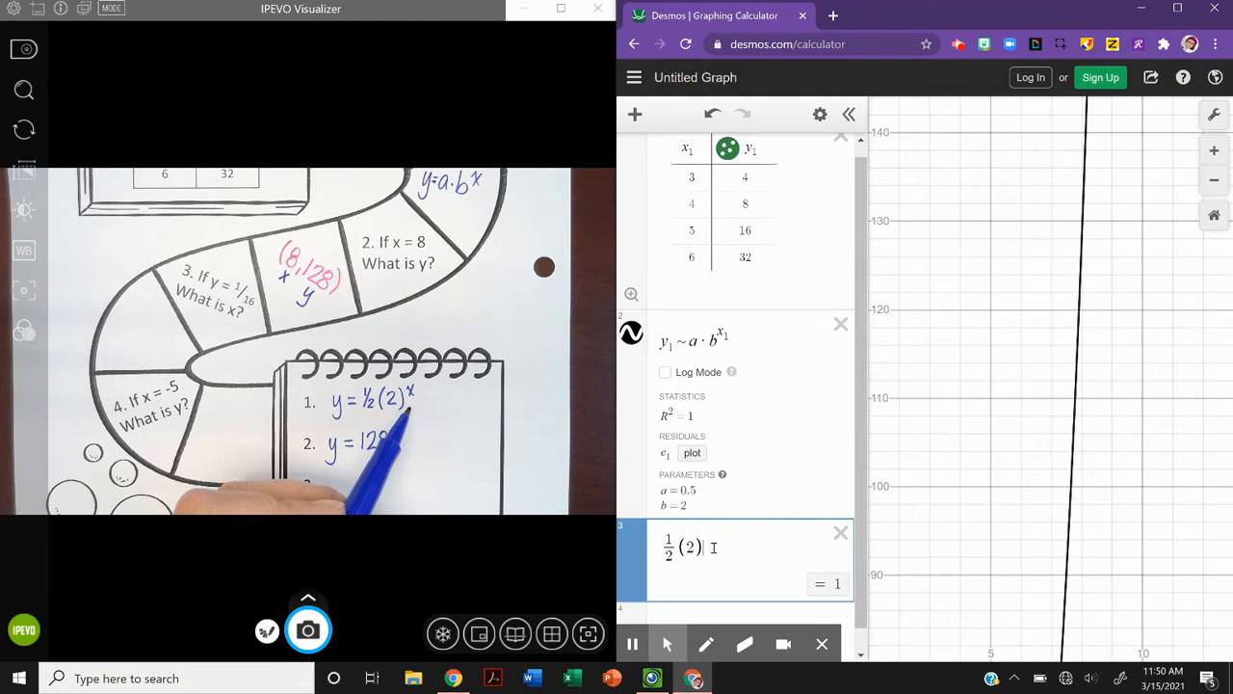
{"action": "type", "text": "^"}
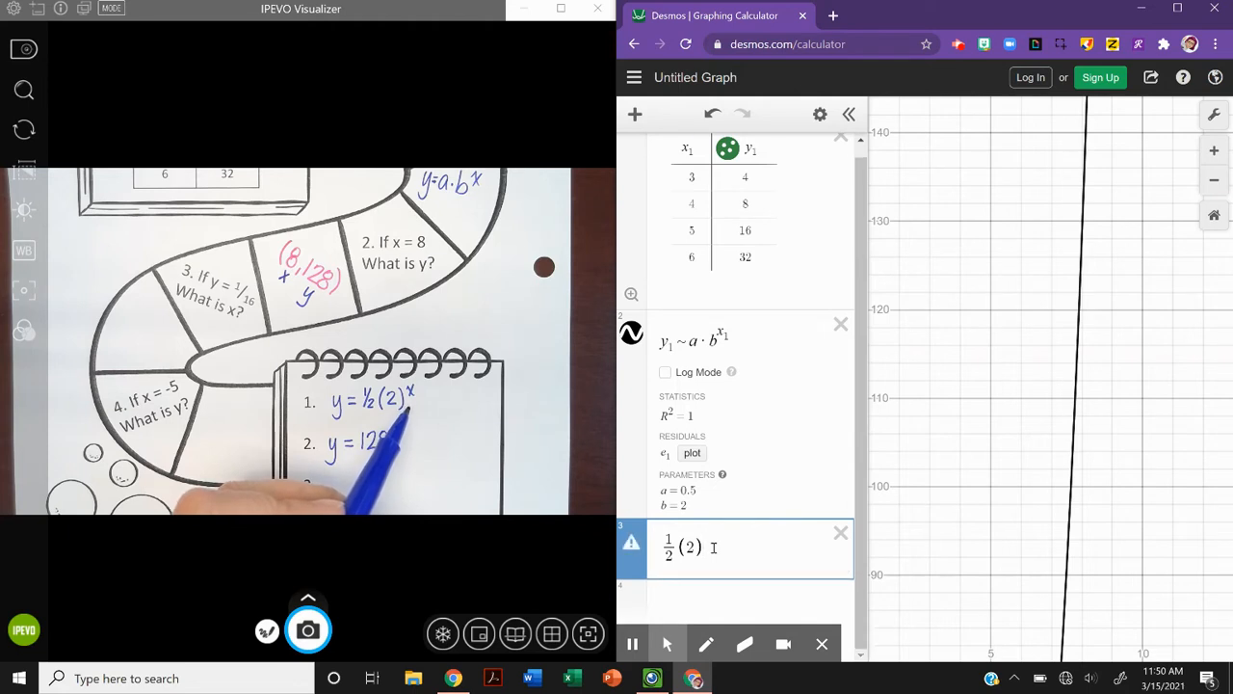
{"action": "type", "text": "8"}
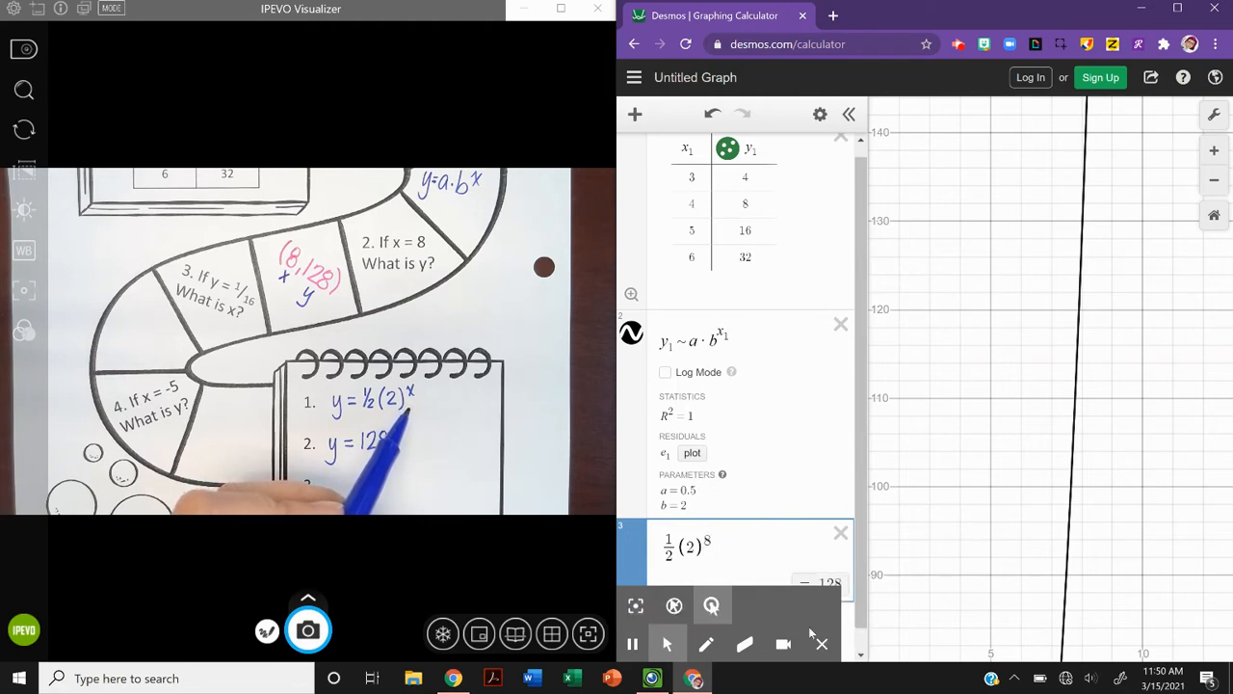
Close the annotation toolbar and replace the (1/2)(2)^8 expression with the horizontal line y = 1/16
{"action": "left_click", "coordinate": [824, 645]}
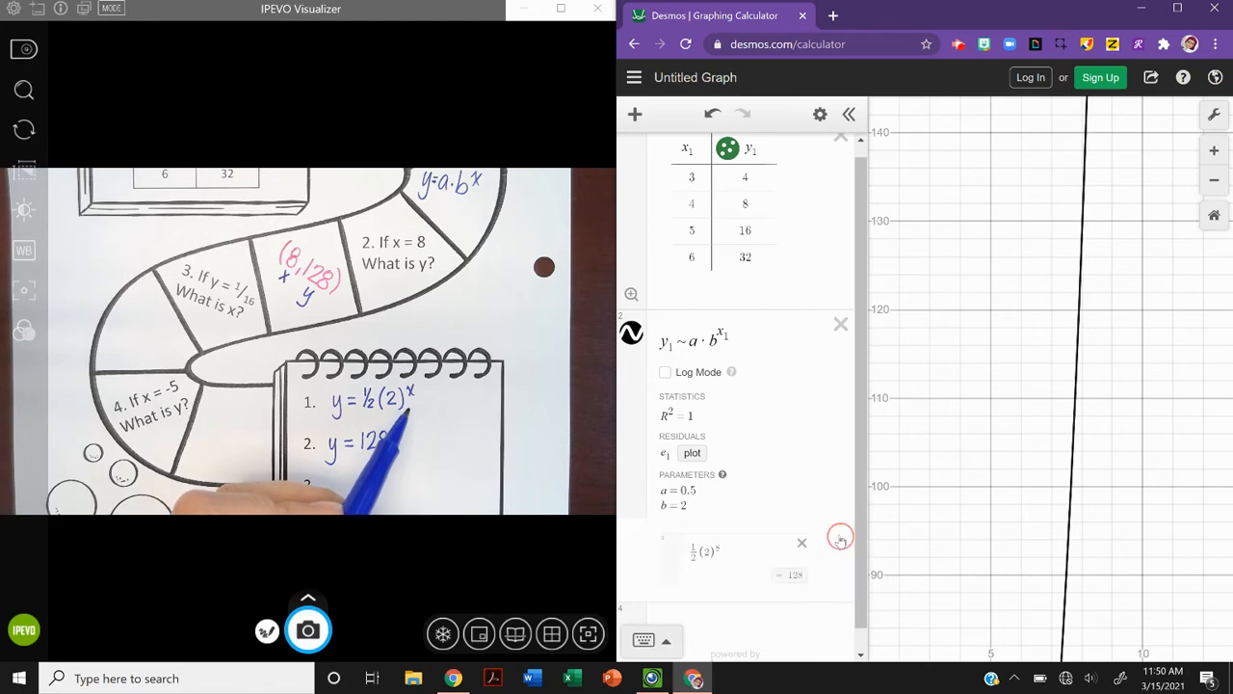
{"action": "left_click", "coordinate": [840, 535]}
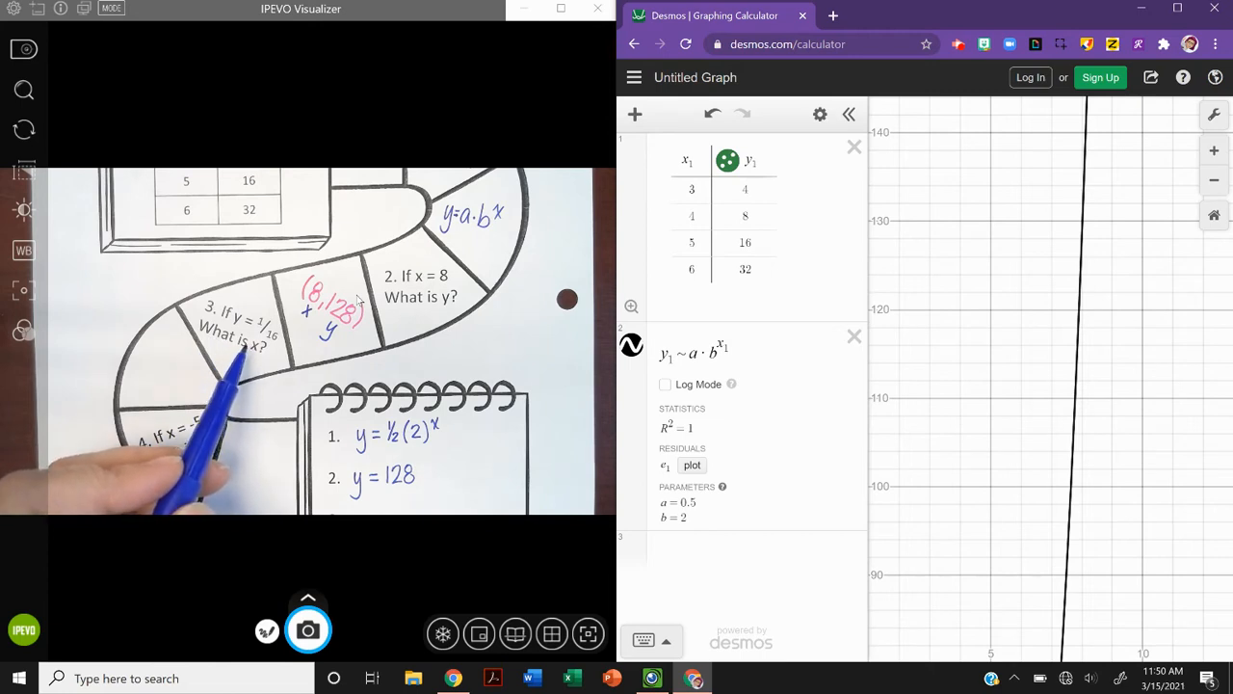
{"action": "left_click", "coordinate": [690, 551]}
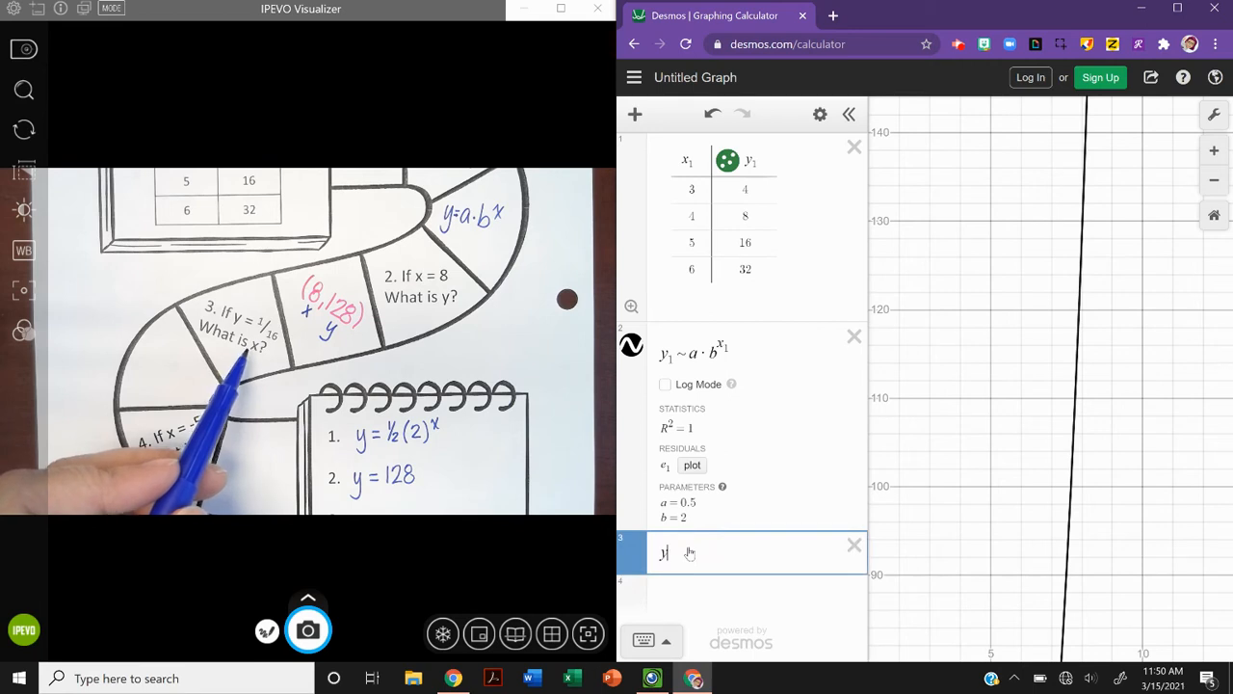
{"action": "type", "text": "y=1/16"}
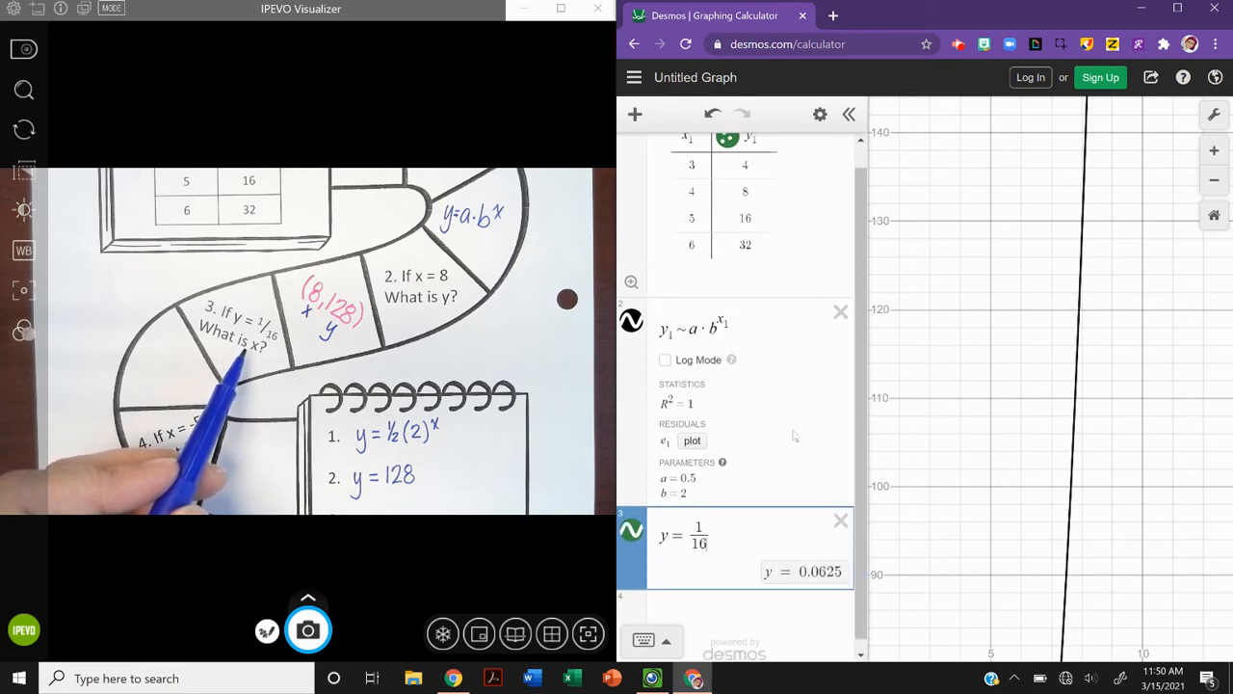
Fit the view to the table data and display the coordinates where the regression curve meets the line y = 1/16
{"action": "left_click", "coordinate": [631, 284]}
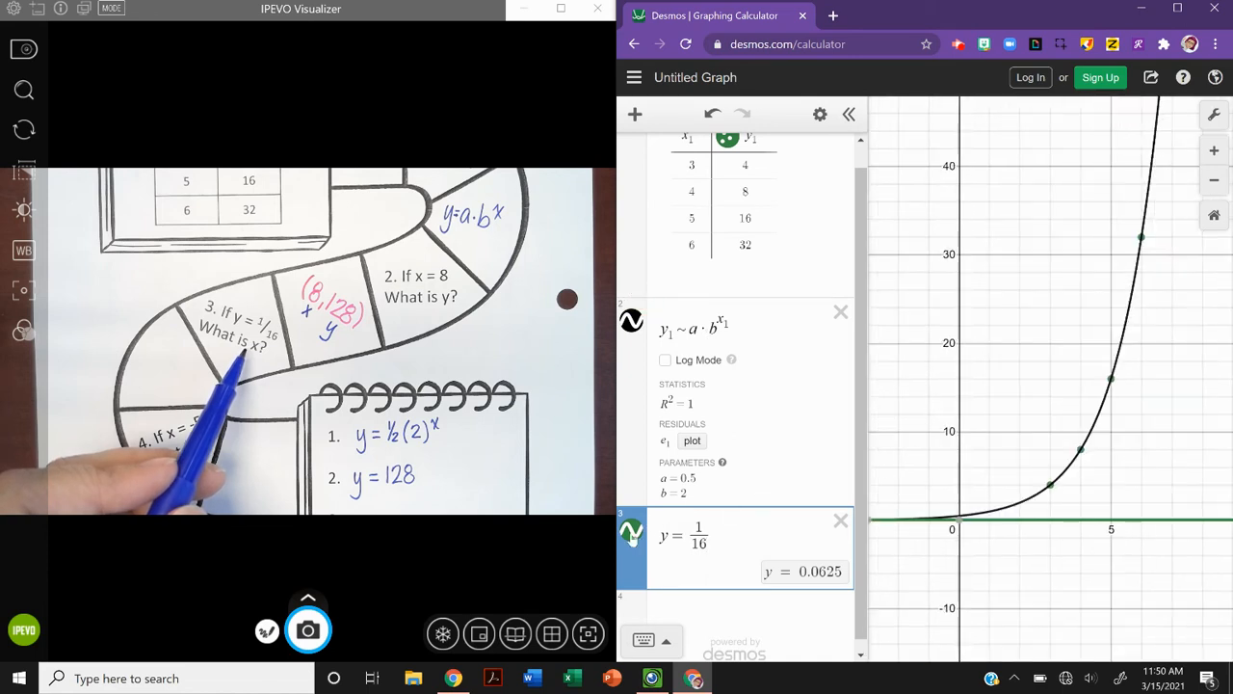
{"action": "left_click", "coordinate": [630, 533]}
{"action": "left_click", "coordinate": [631, 533]}
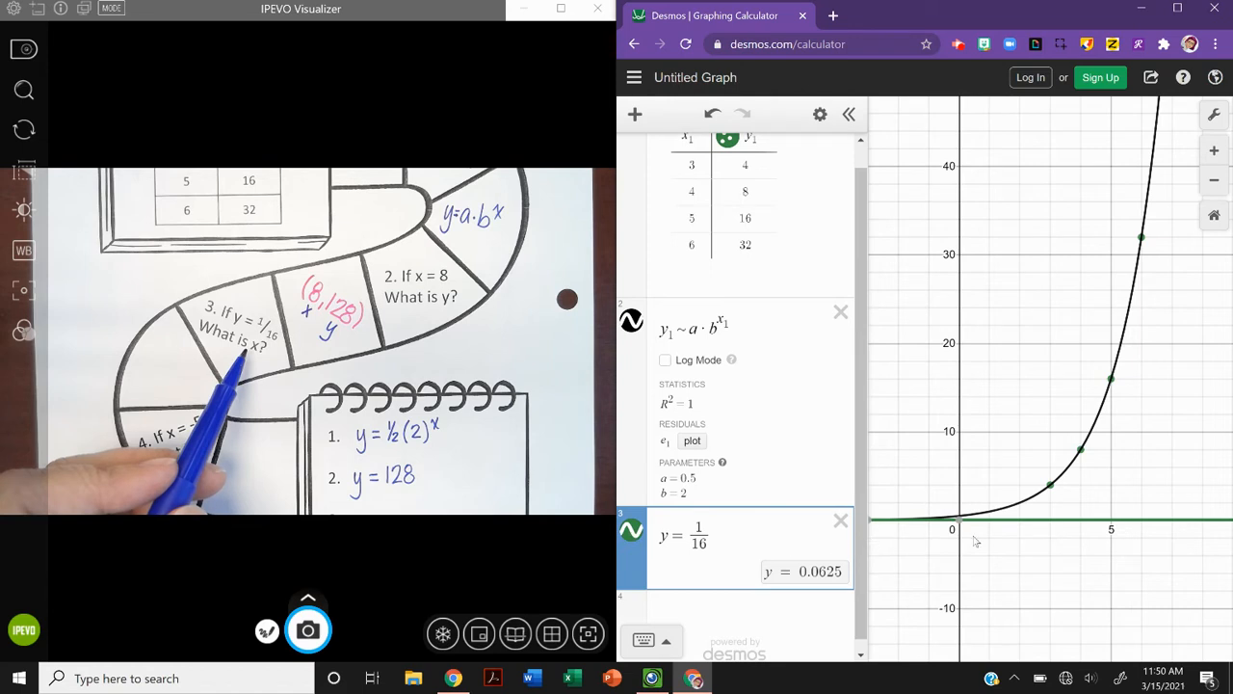
{"action": "left_click_drag", "start_coordinate": [971, 540], "coordinate": [1081, 543]}
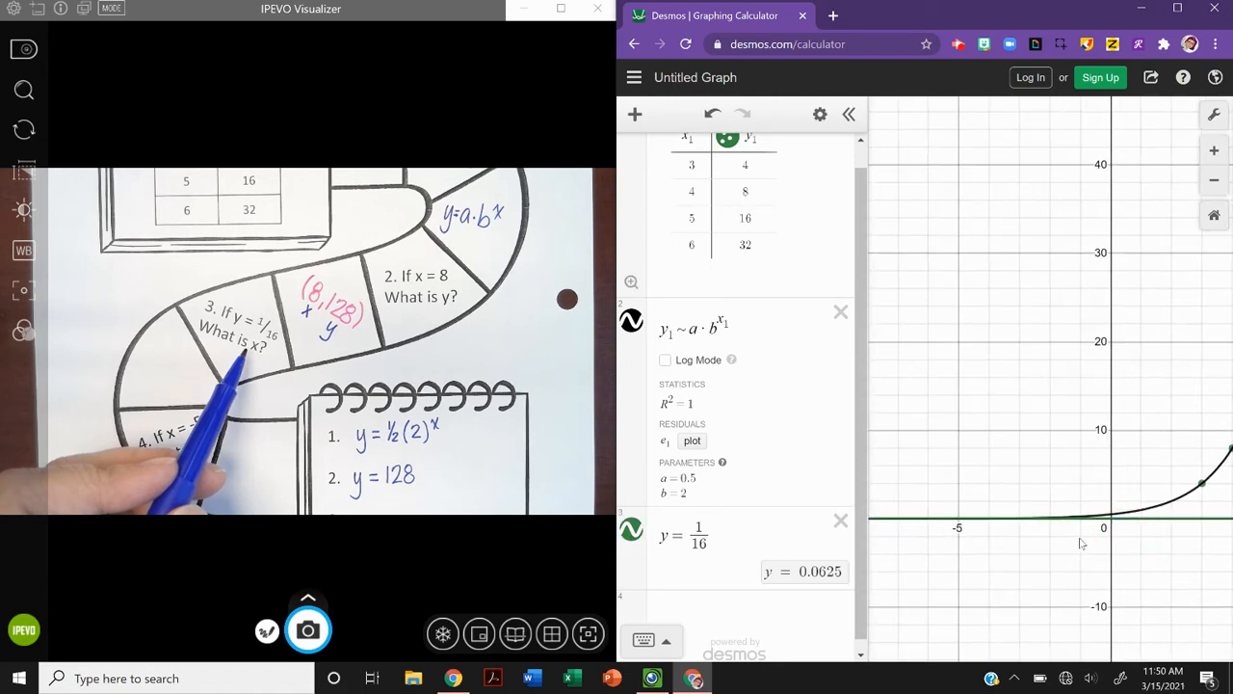
{"action": "left_click", "coordinate": [1164, 510]}
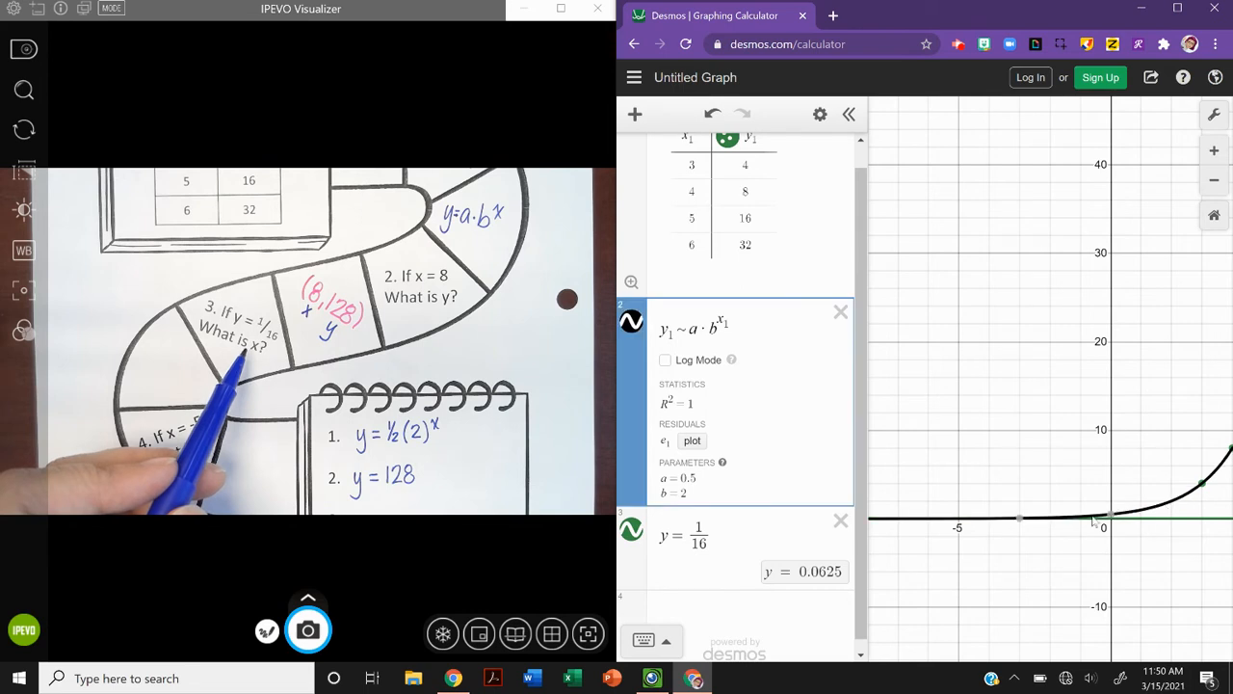
{"action": "left_click", "coordinate": [1018, 520]}
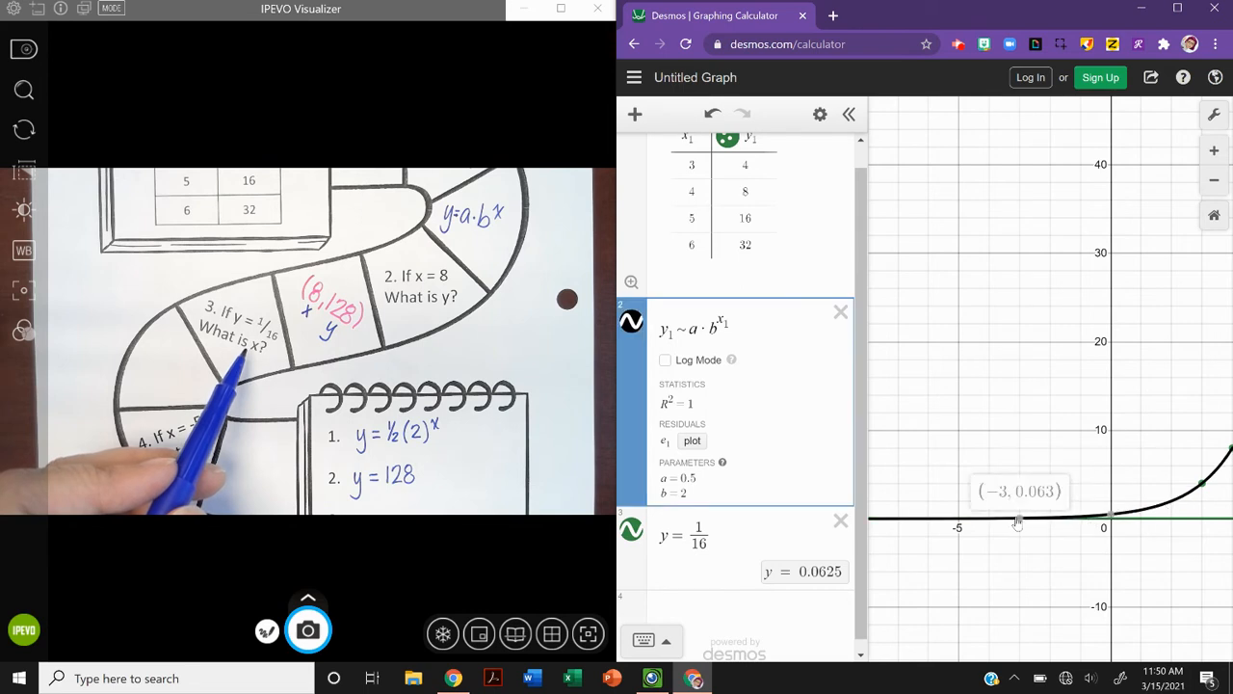
{"action": "left_click", "coordinate": [1018, 520]}
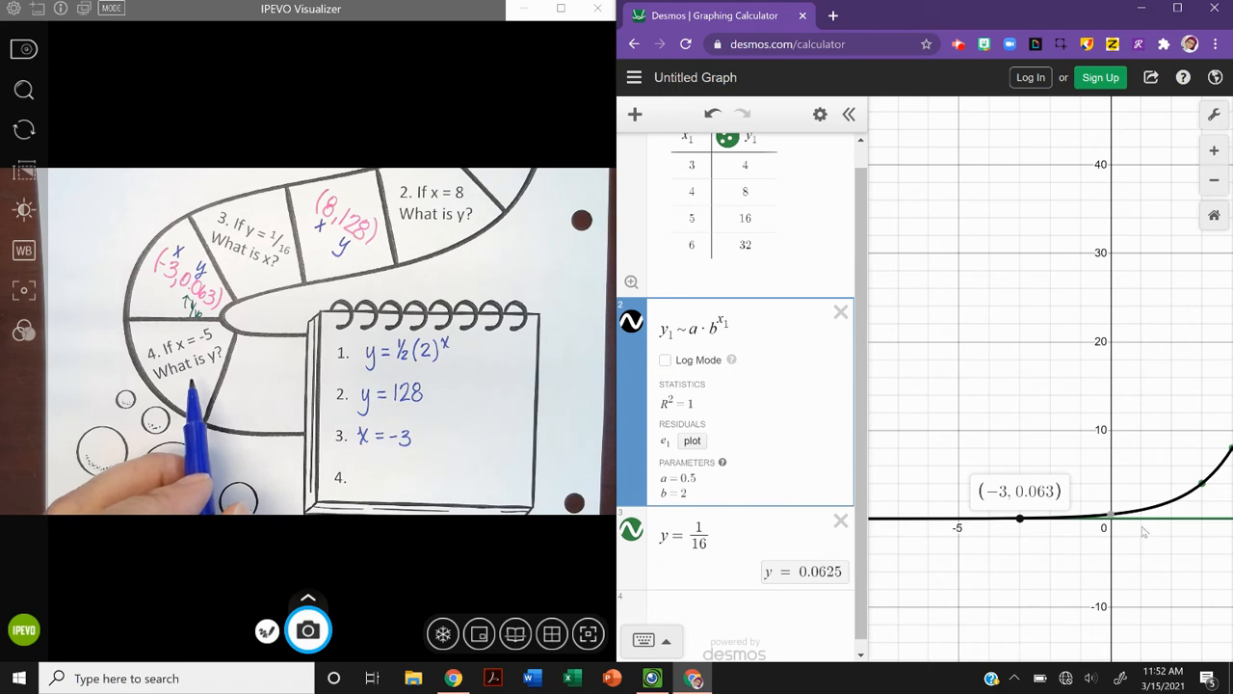
Replace the y = 1/16 line with the vertical line x = -5 and display the coordinates where it meets the regression curve
{"action": "left_click", "coordinate": [841, 523]}
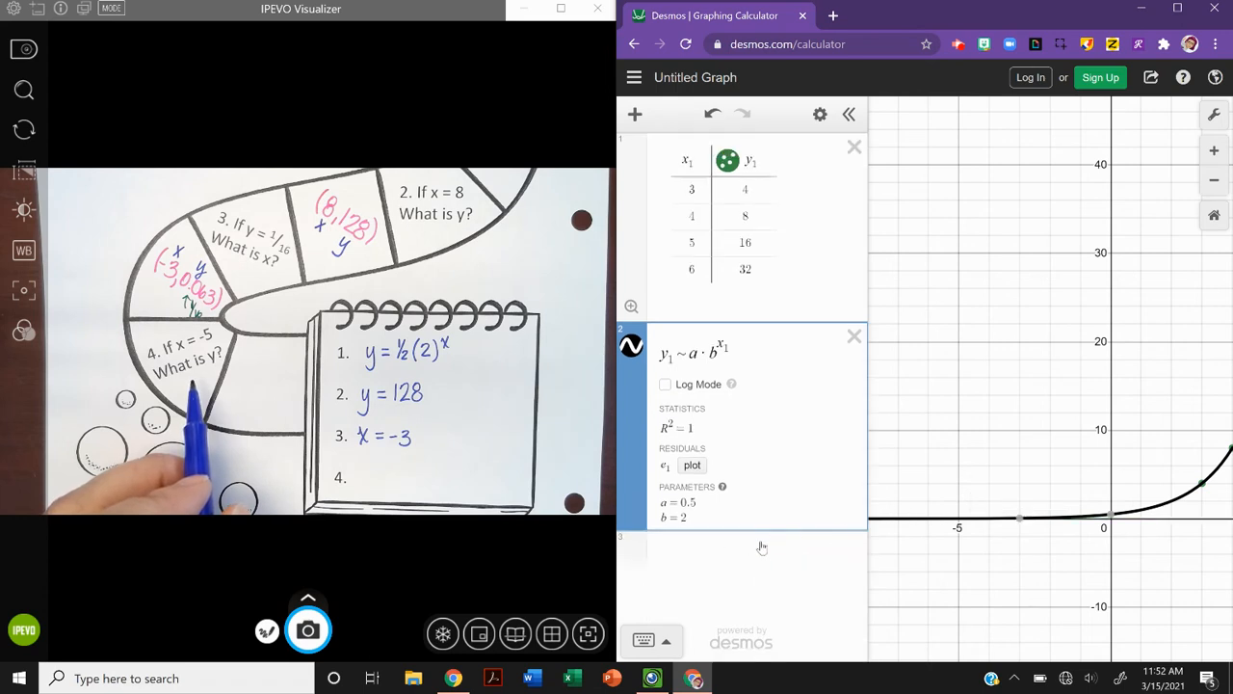
{"action": "left_click", "coordinate": [728, 563]}
{"action": "type", "text": "x"}
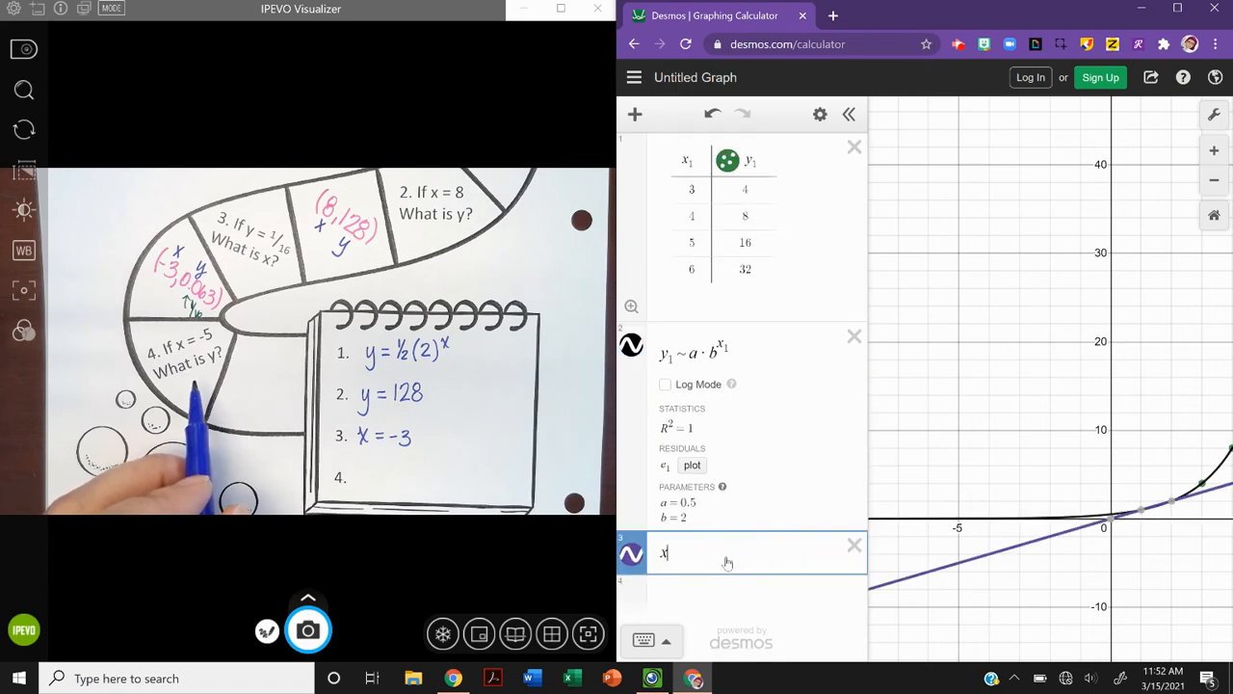
{"action": "type", "text": "=-"}
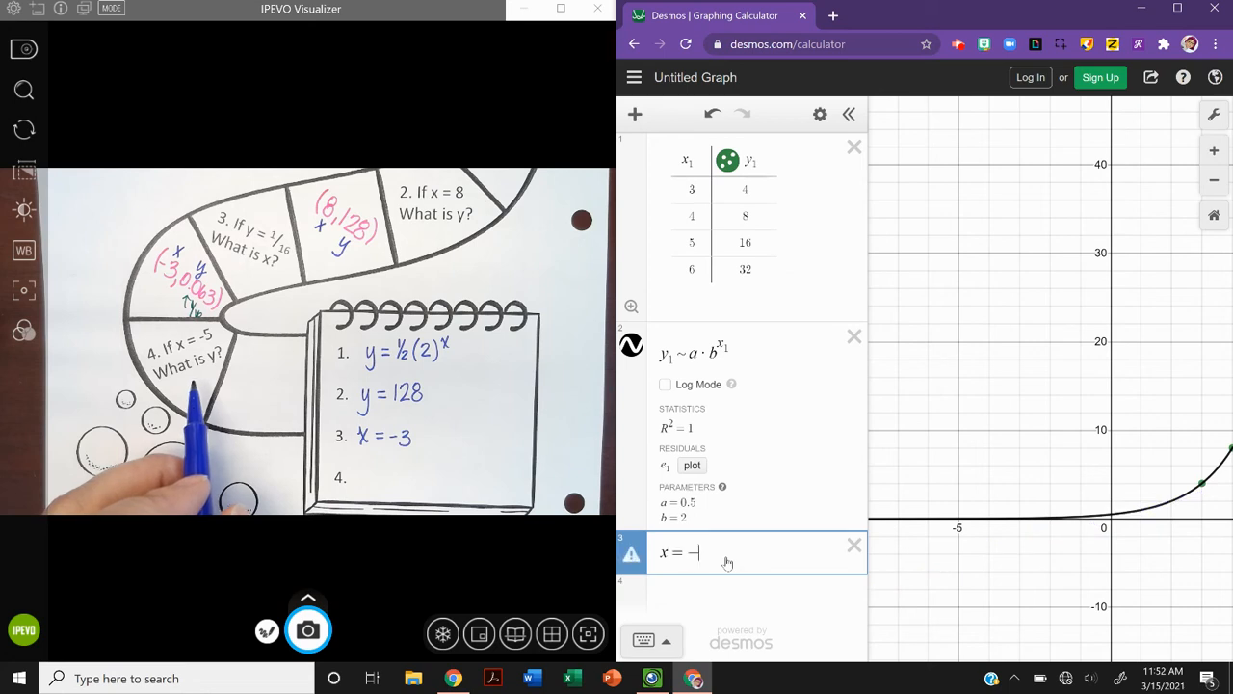
{"action": "type", "text": "5"}
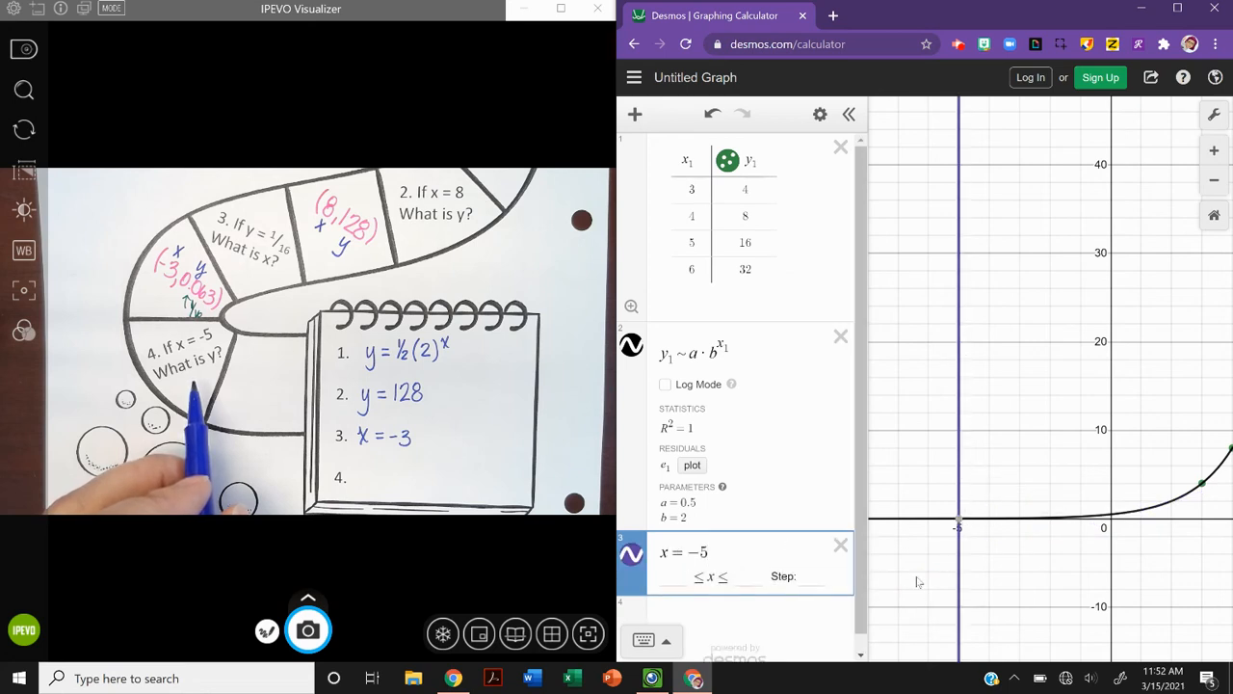
{"action": "left_click", "coordinate": [958, 522]}
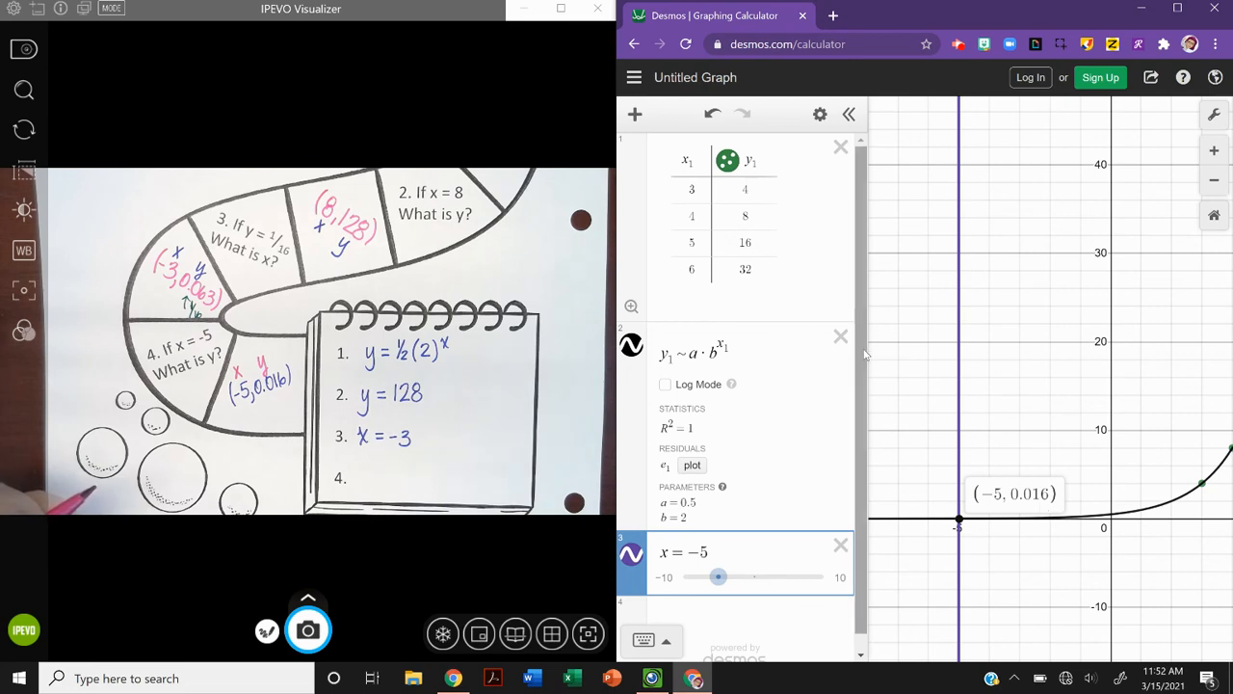
Enter 0.016 as a new expression below the x = -5 line and convert it to a fraction
{"action": "left_click_drag", "start_coordinate": [861, 344], "coordinate": [861, 421]}
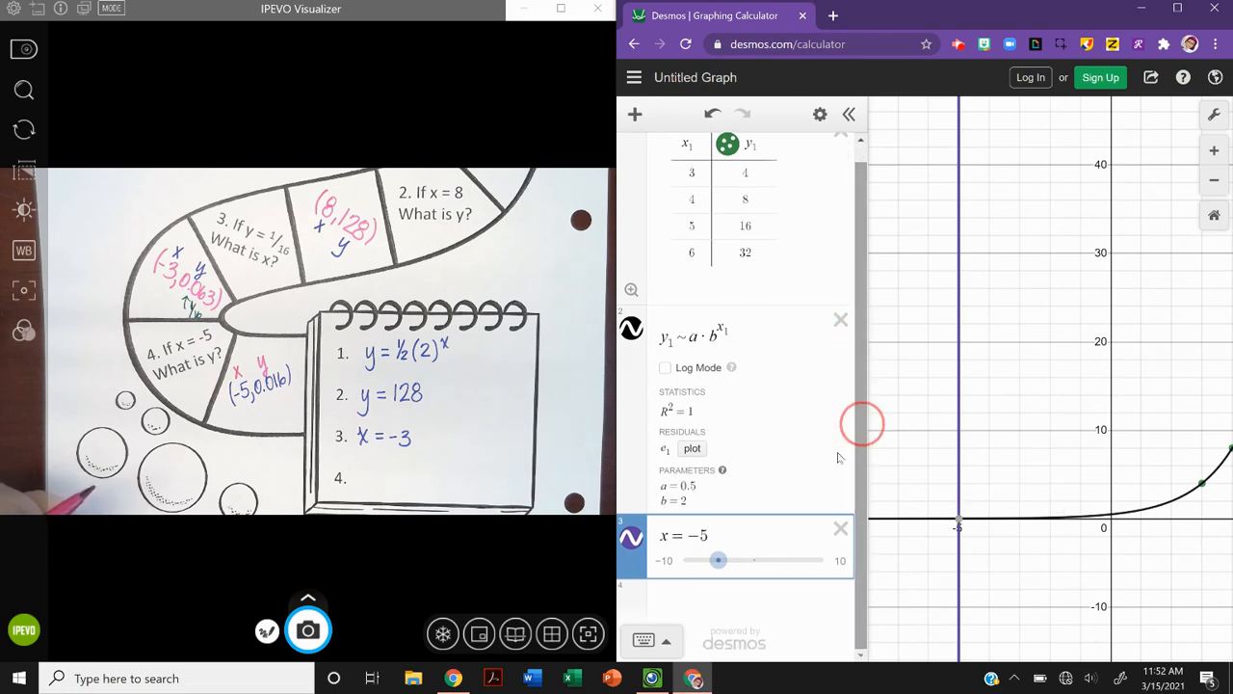
{"action": "left_click", "coordinate": [748, 601]}
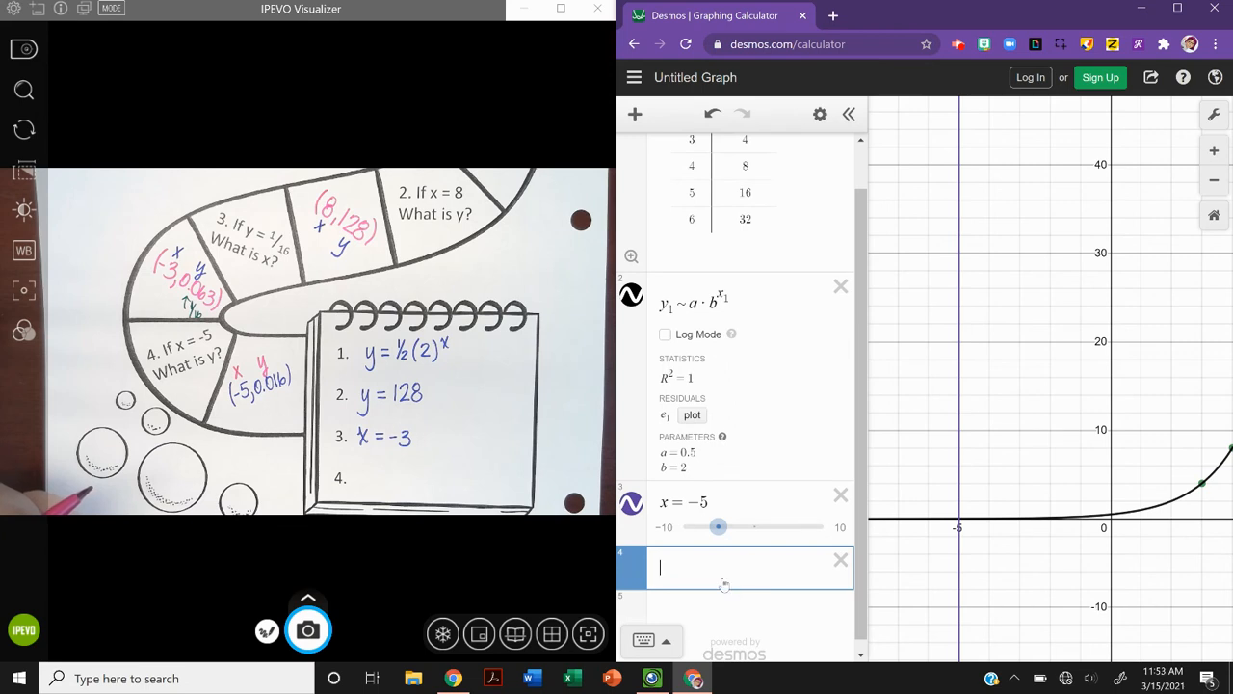
{"action": "type", "text": "0.016"}
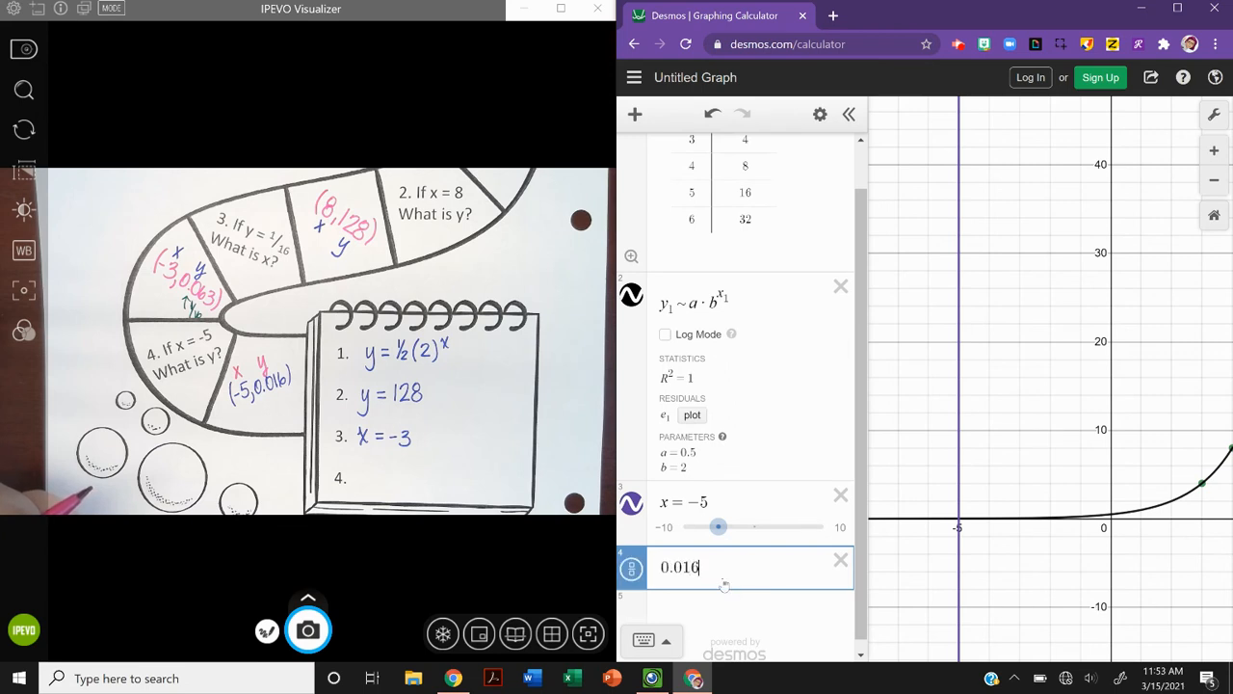
{"action": "left_click", "coordinate": [631, 569]}
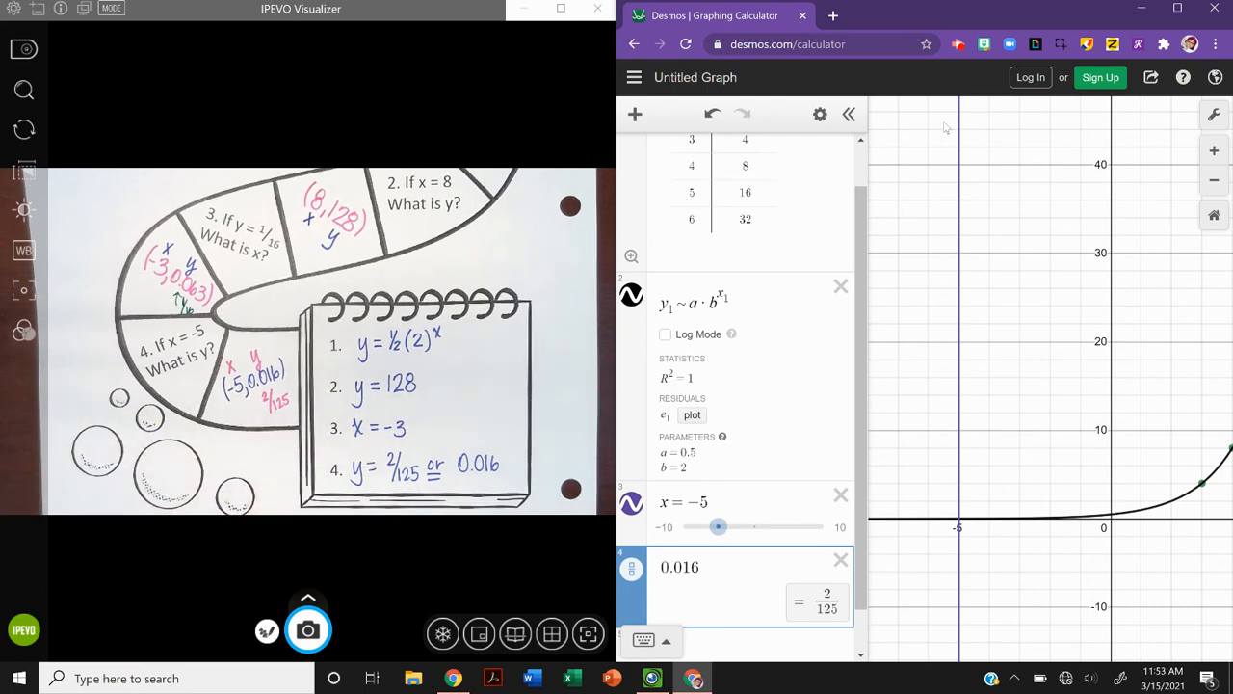
{"action": "left_click", "coordinate": [957, 46]}
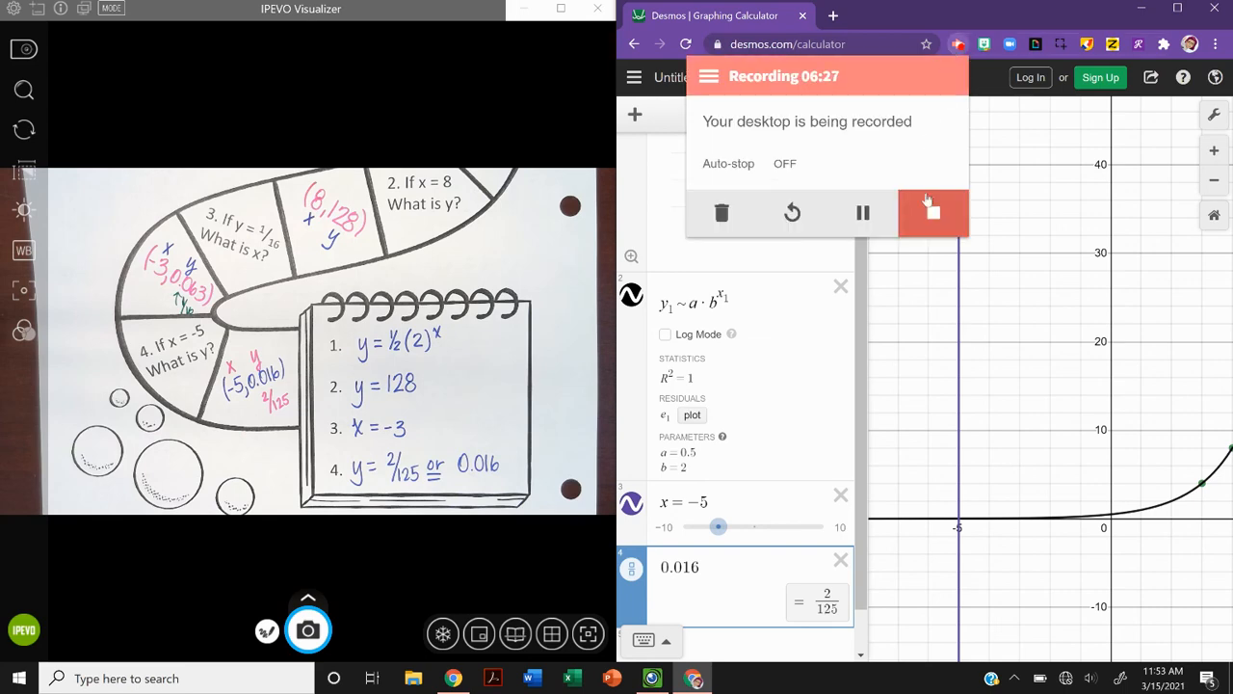